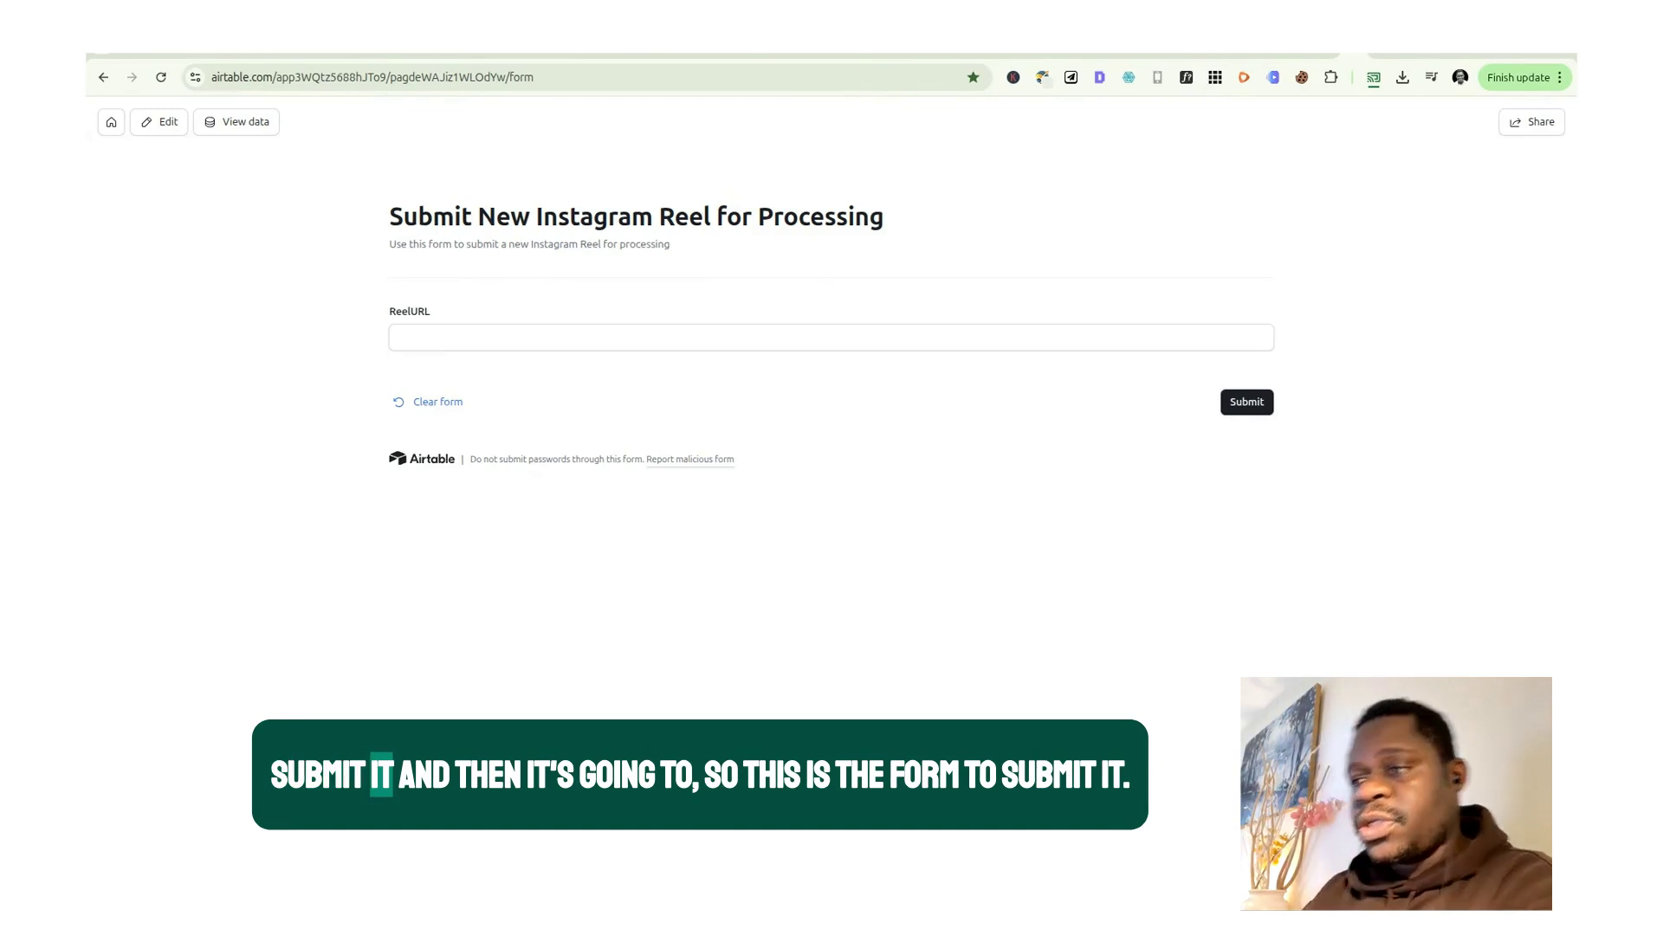
Open the records behind the reel submission form and view the full script of the record created 6/5/2026 at 12:01pm.
{"action": "left_click", "coordinate": [835, 337]}
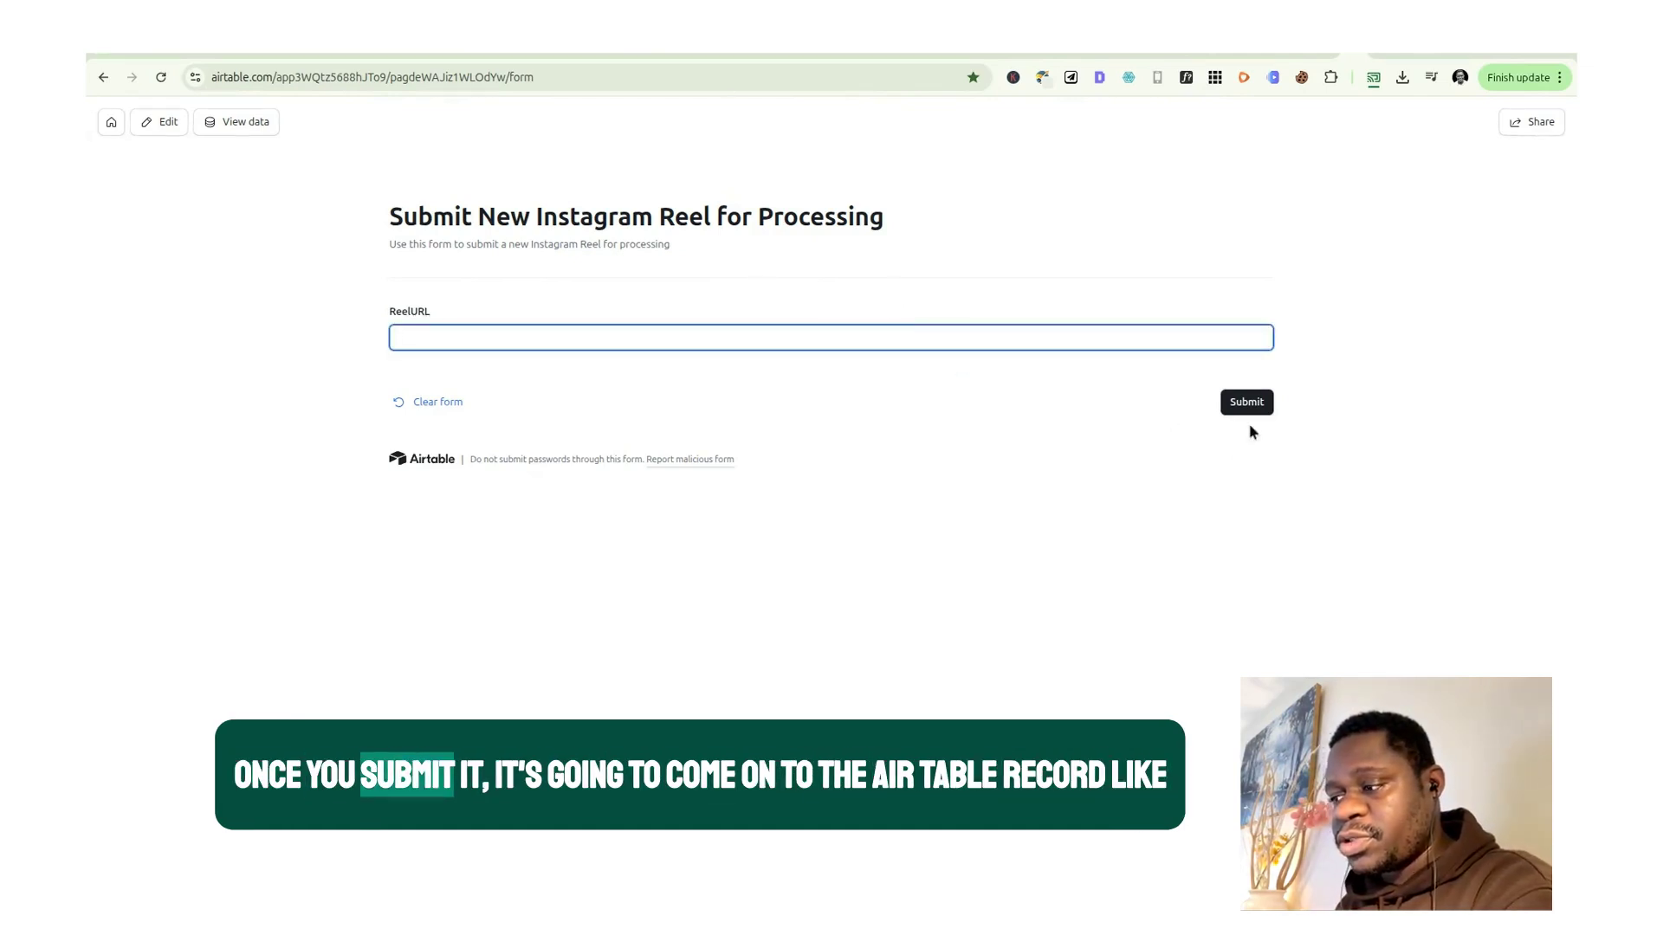
{"action": "left_click", "coordinate": [239, 122]}
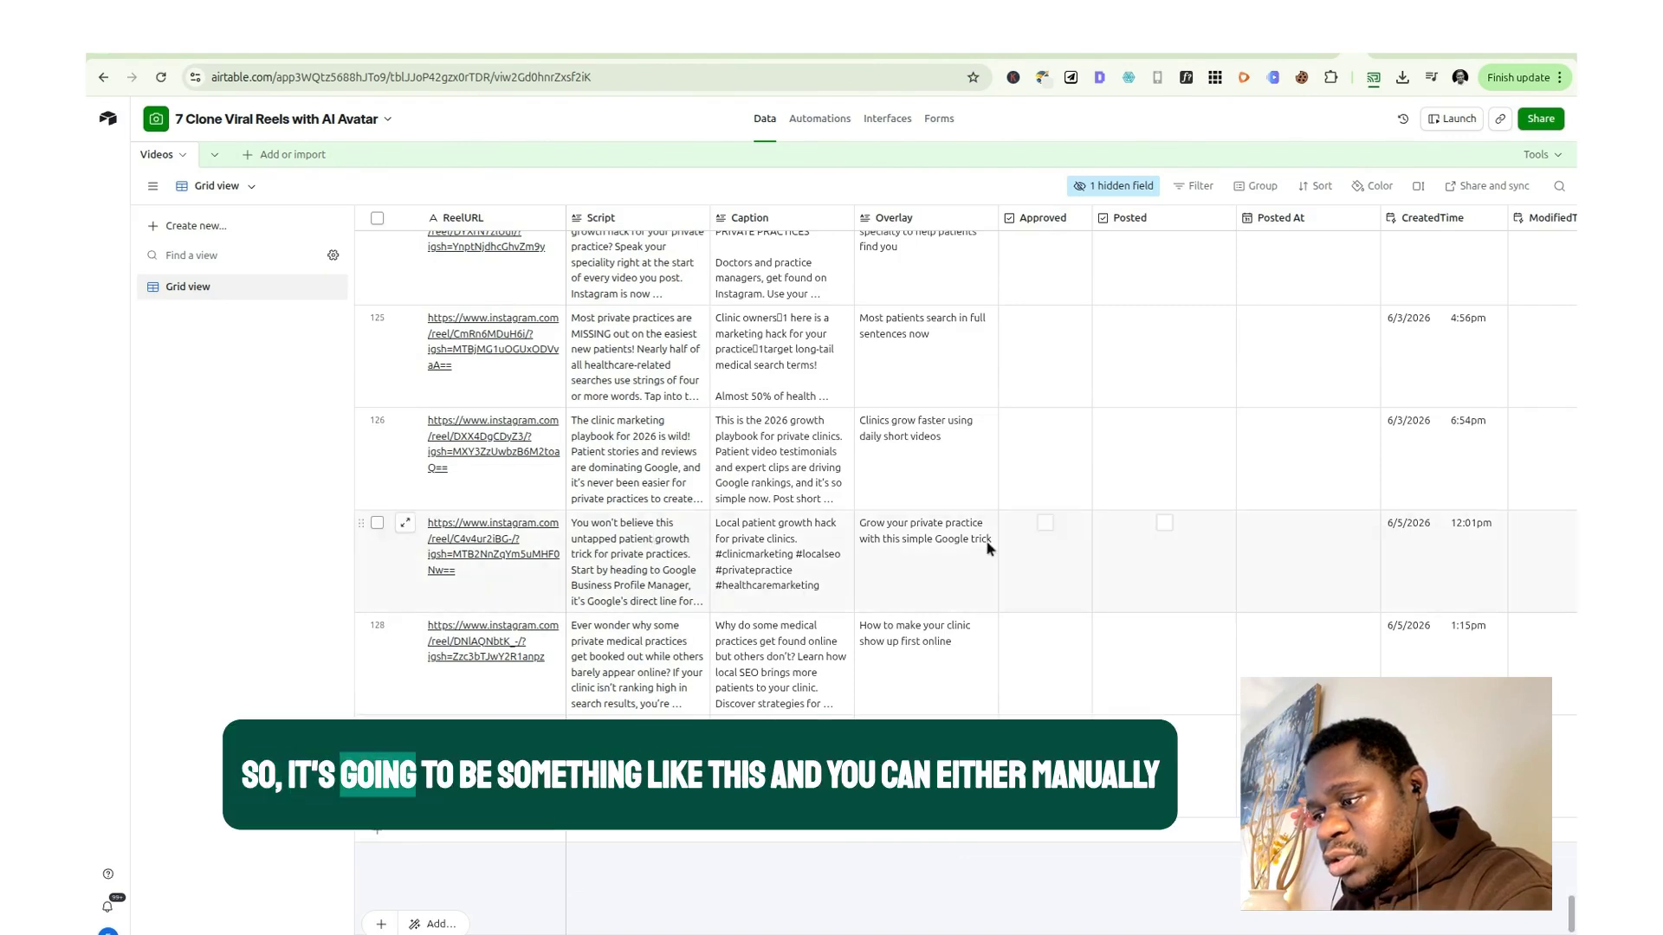
{"action": "left_click", "coordinate": [690, 562]}
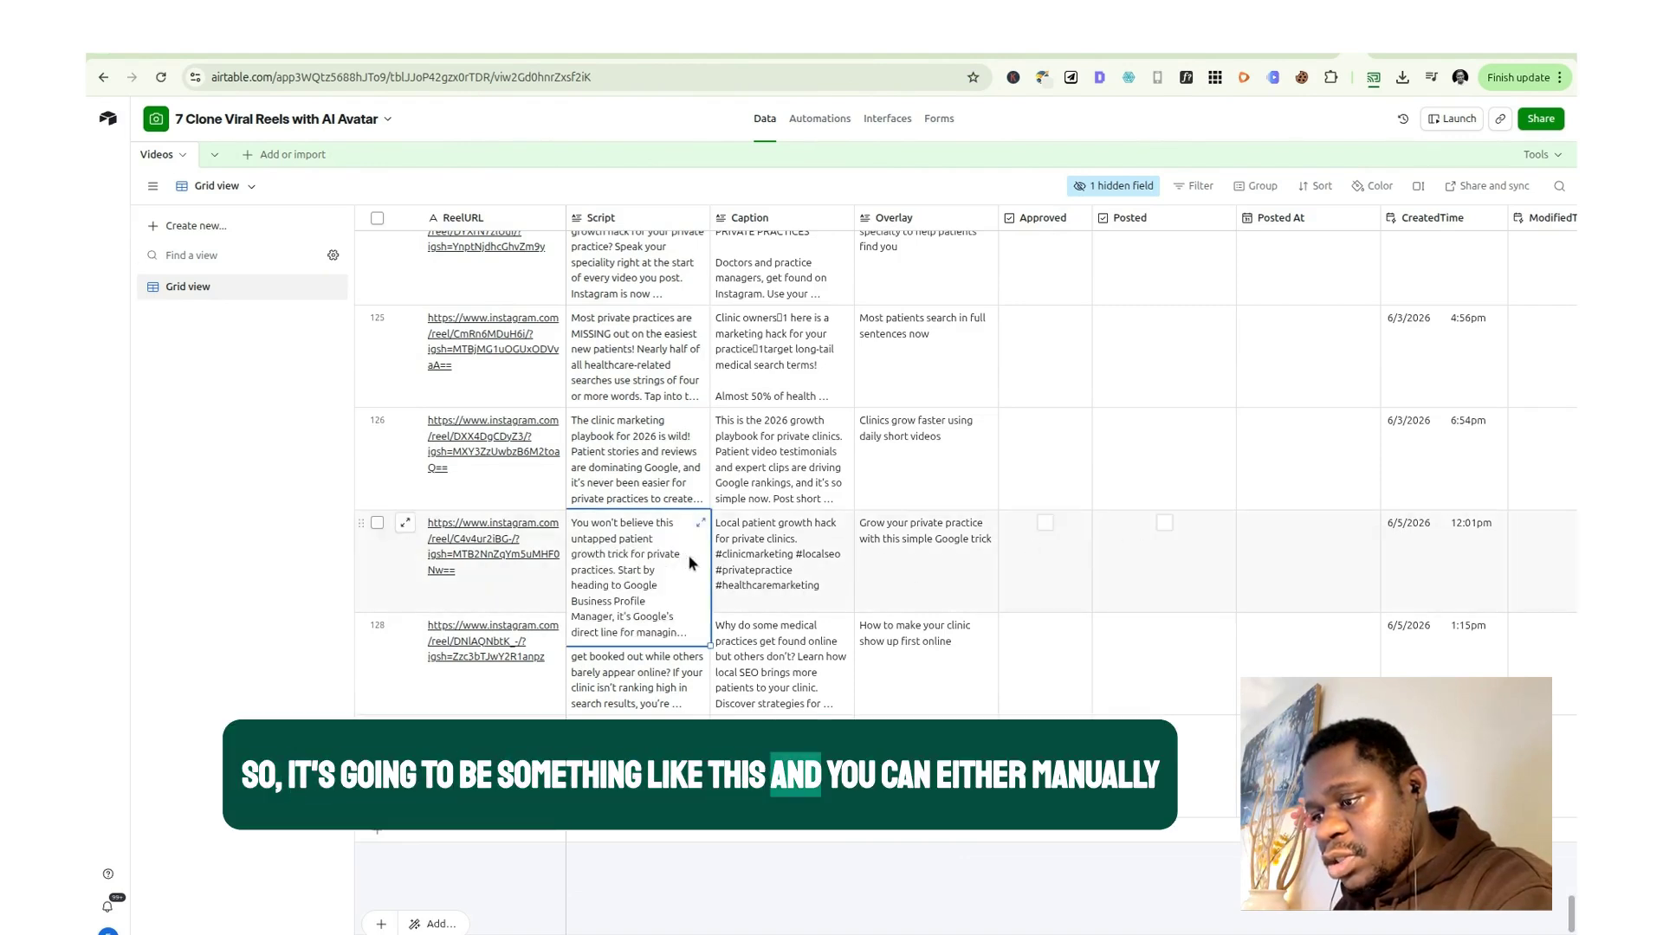
{"action": "left_click", "coordinate": [701, 523]}
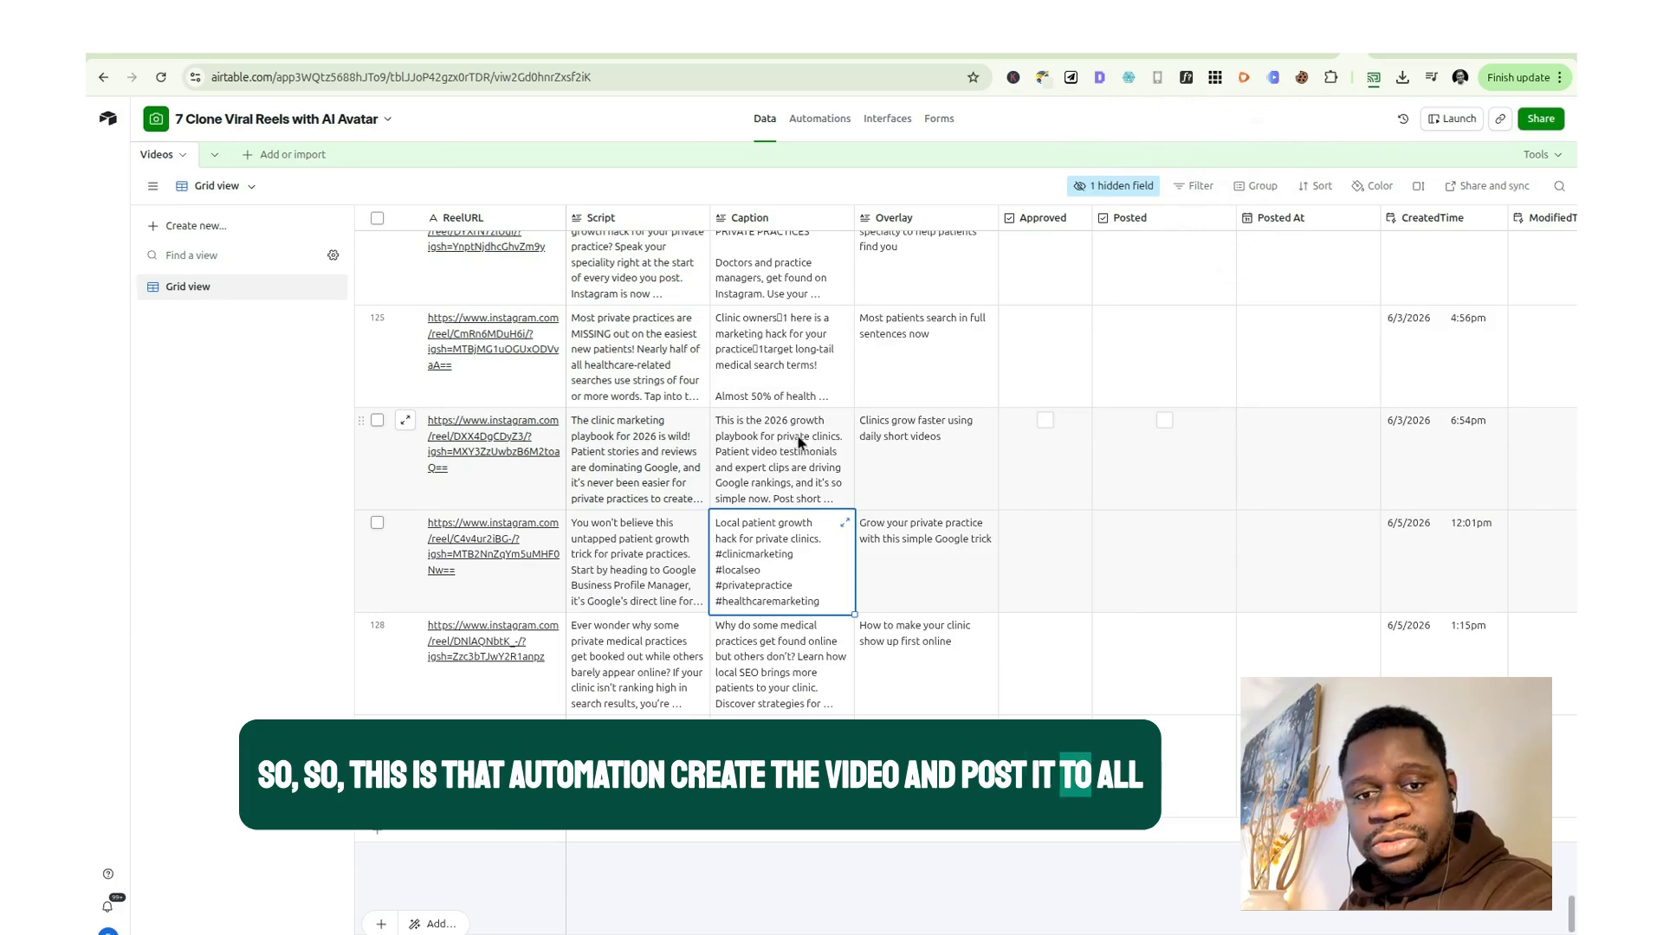
Switch to the 7.2 Clone Viral Reels scenario in Make and look over its whole module chain.
{"action": "left_click", "coordinate": [1340, 54]}
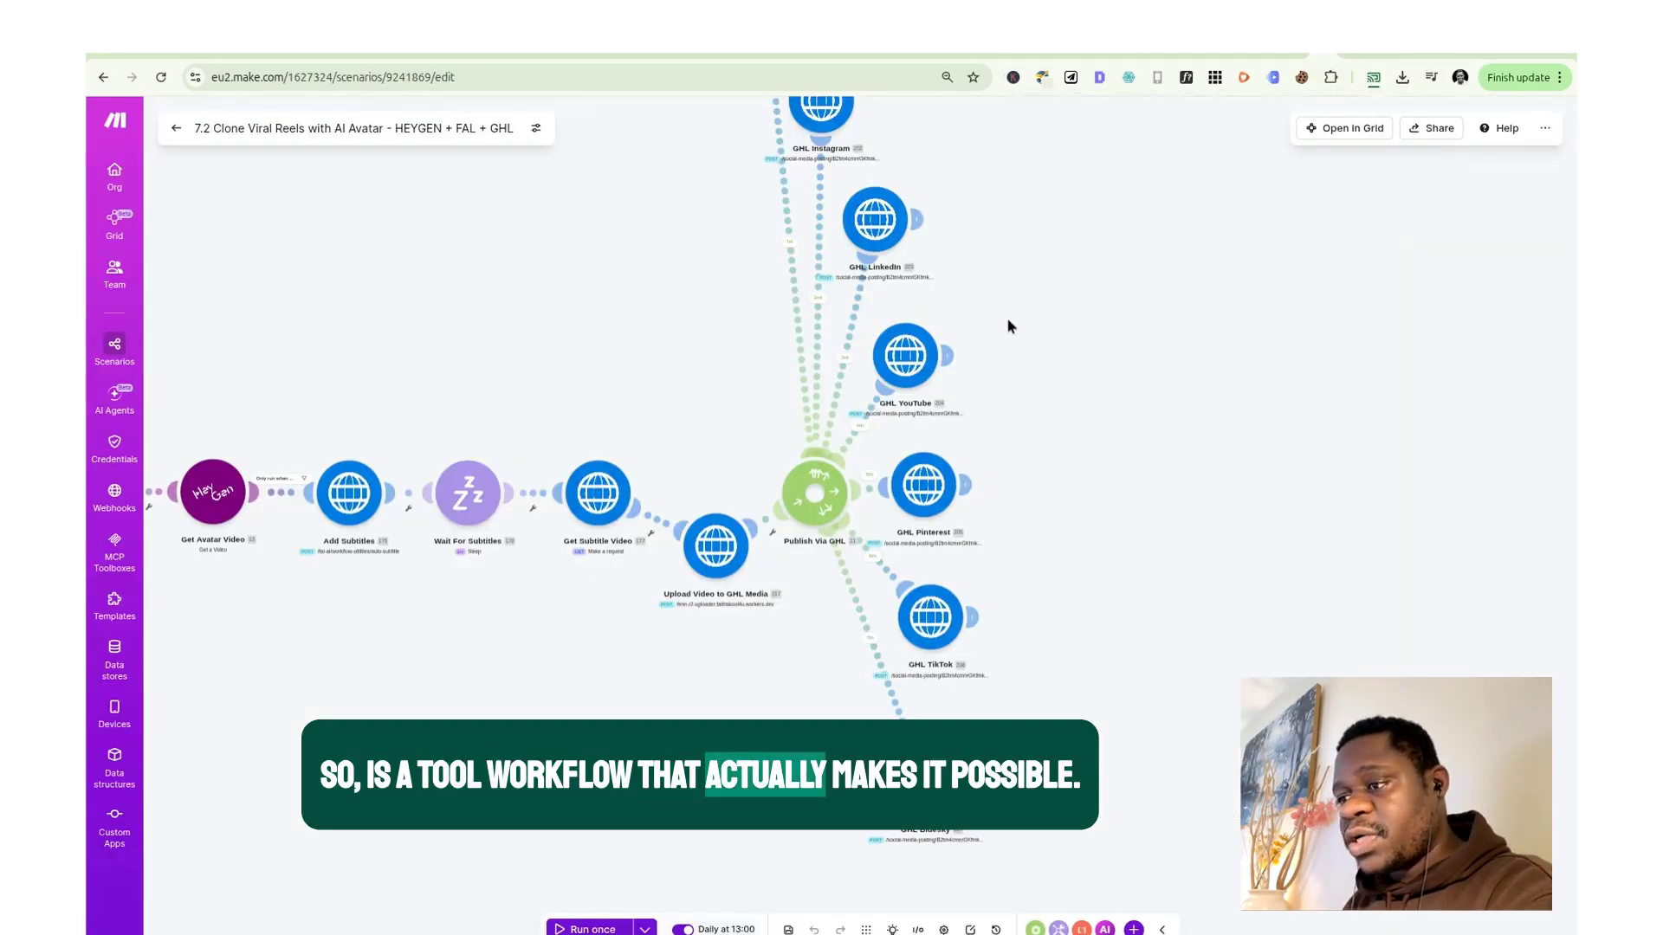
{"action": "scroll", "coordinate": [704, 441], "scroll_direction": "down", "scroll_amount": 5}
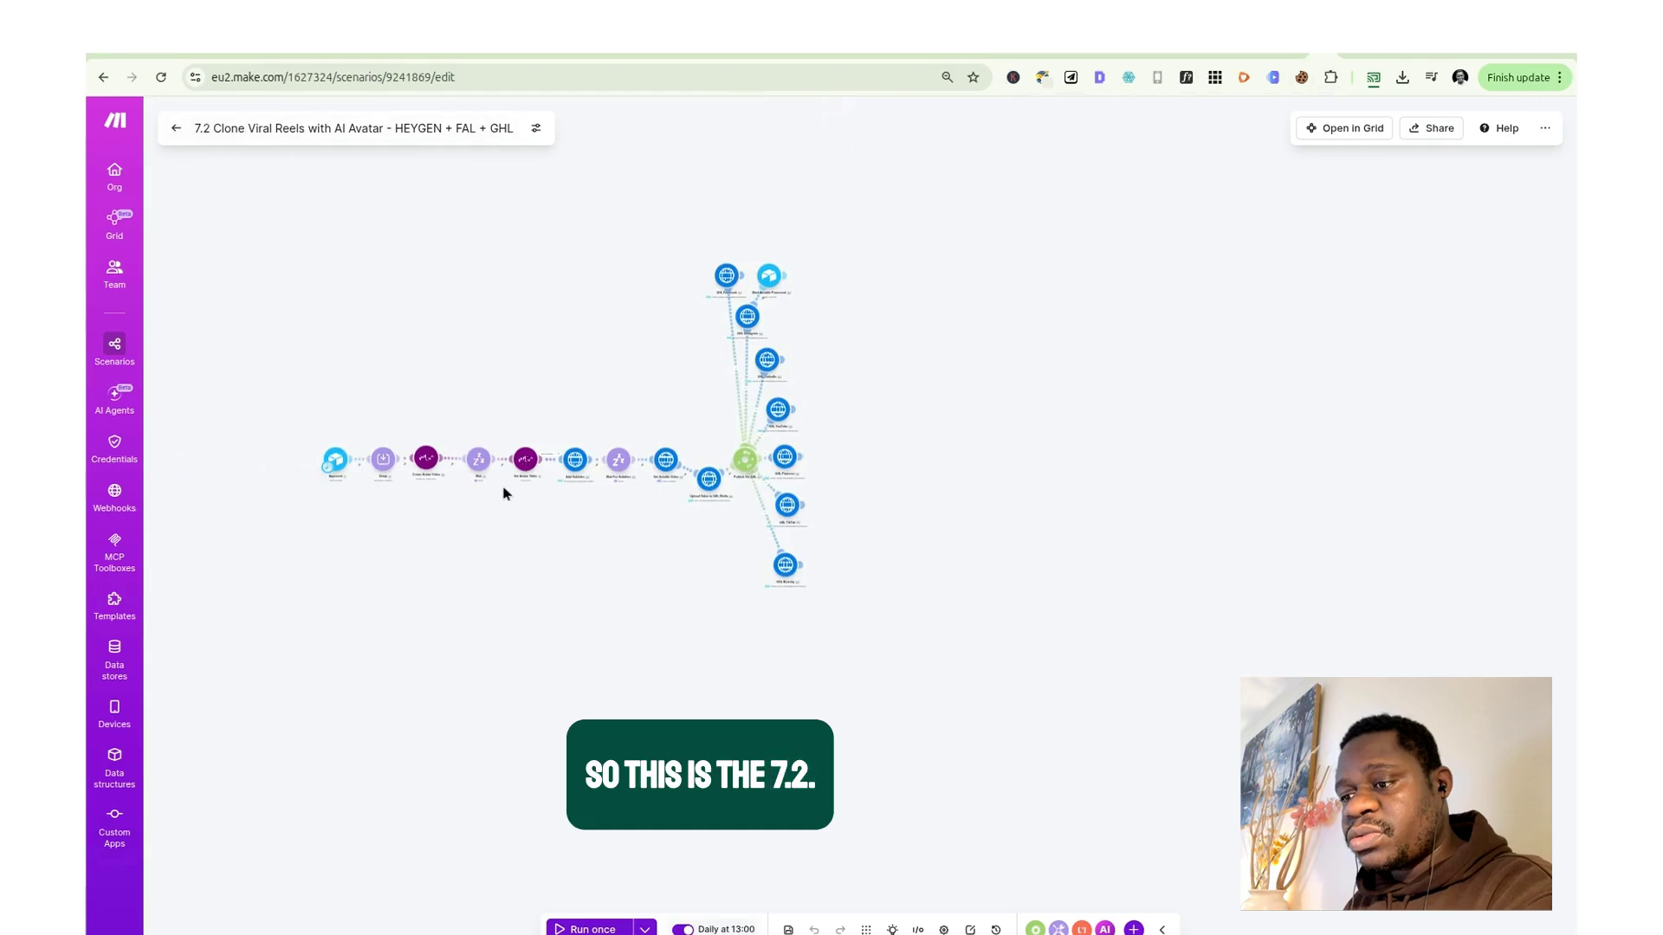
{"action": "scroll", "coordinate": [504, 489], "scroll_direction": "up", "scroll_amount": 5}
Open the 7.1 Clone Viral Reels scenario and examine its script generation branch through Insert Draft, along with the drafts in Airtable.
{"action": "left_click", "coordinate": [175, 128]}
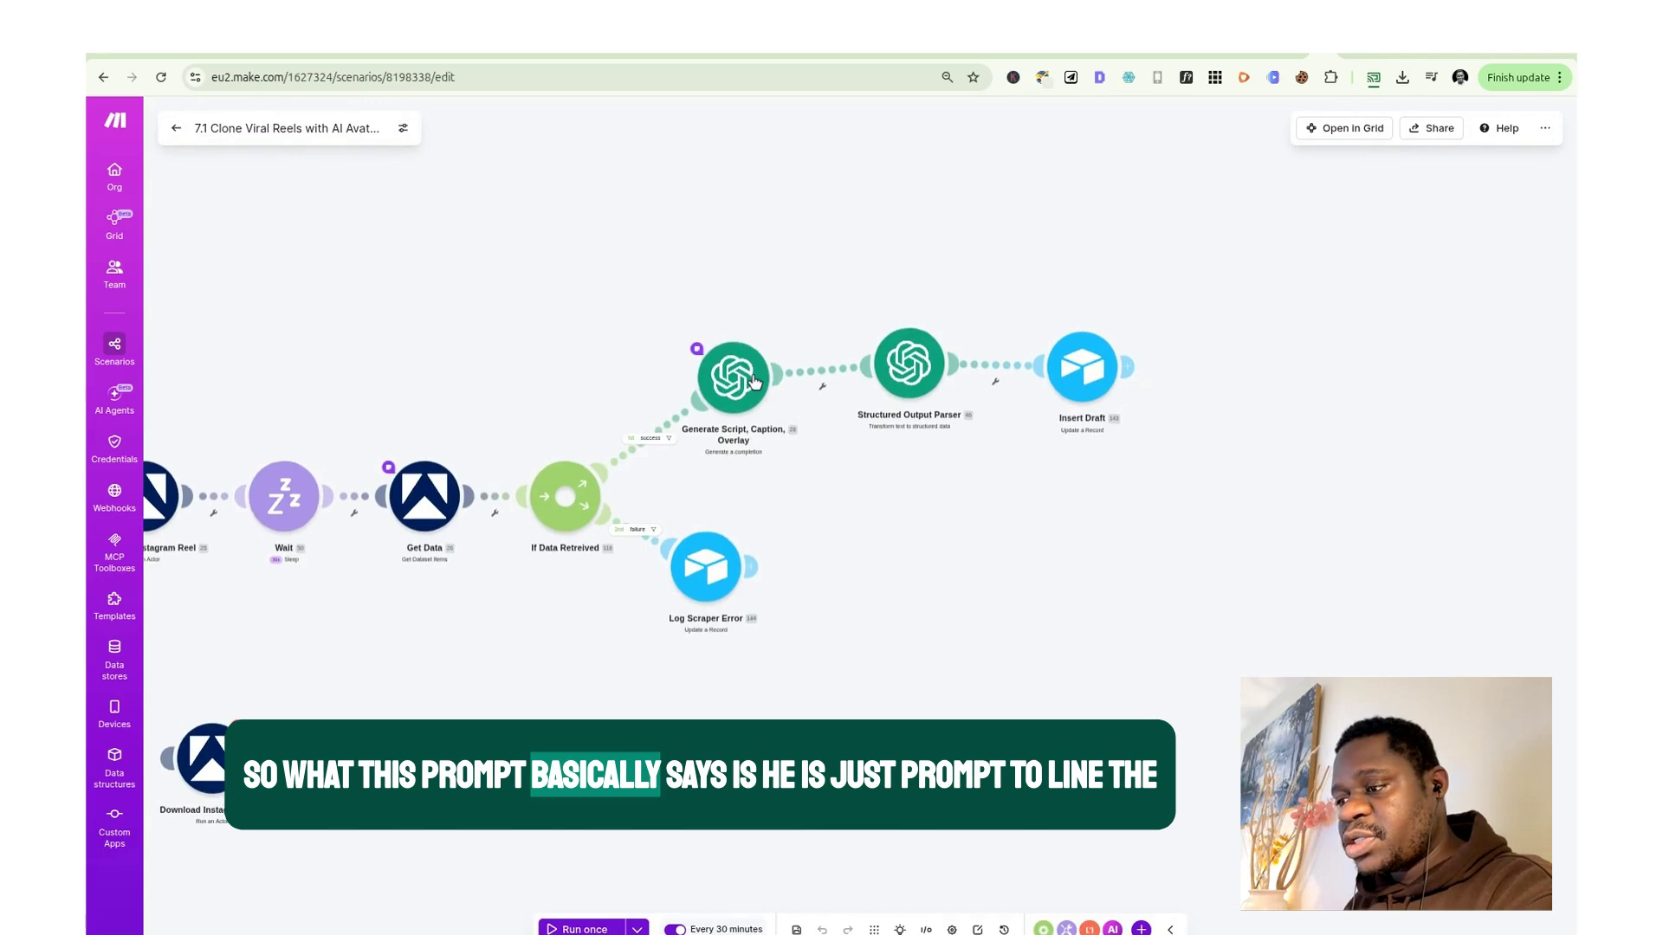
{"action": "scroll", "coordinate": [754, 381], "scroll_direction": "up", "scroll_amount": 3}
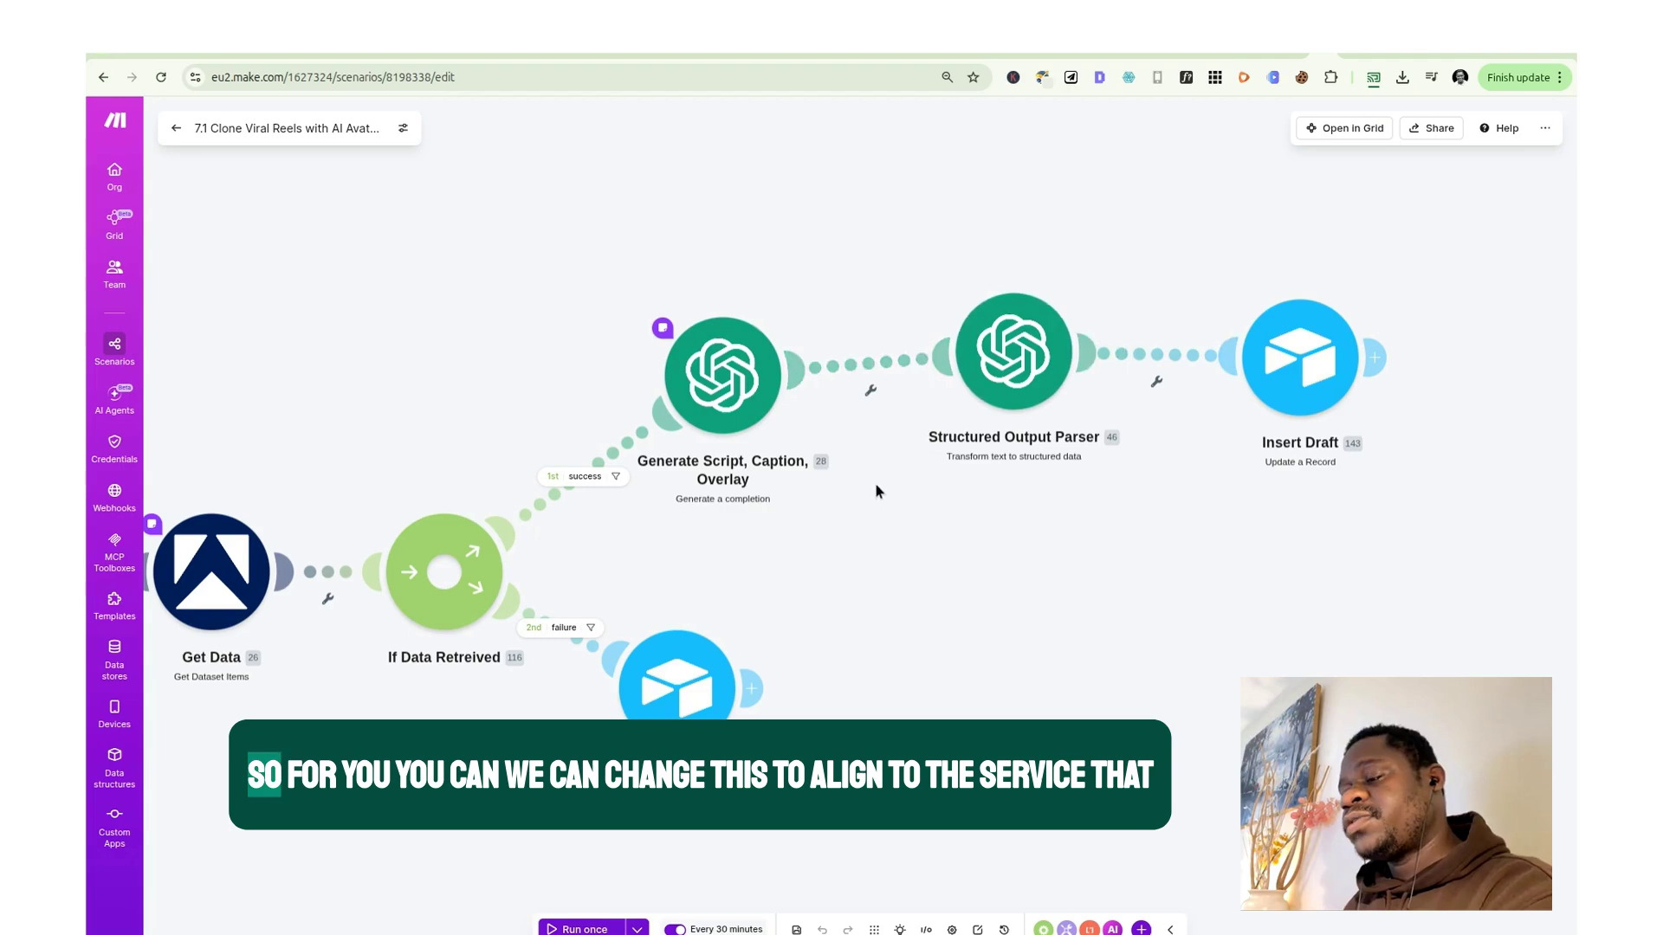
{"action": "scroll", "coordinate": [896, 455], "scroll_direction": "down", "scroll_amount": 3}
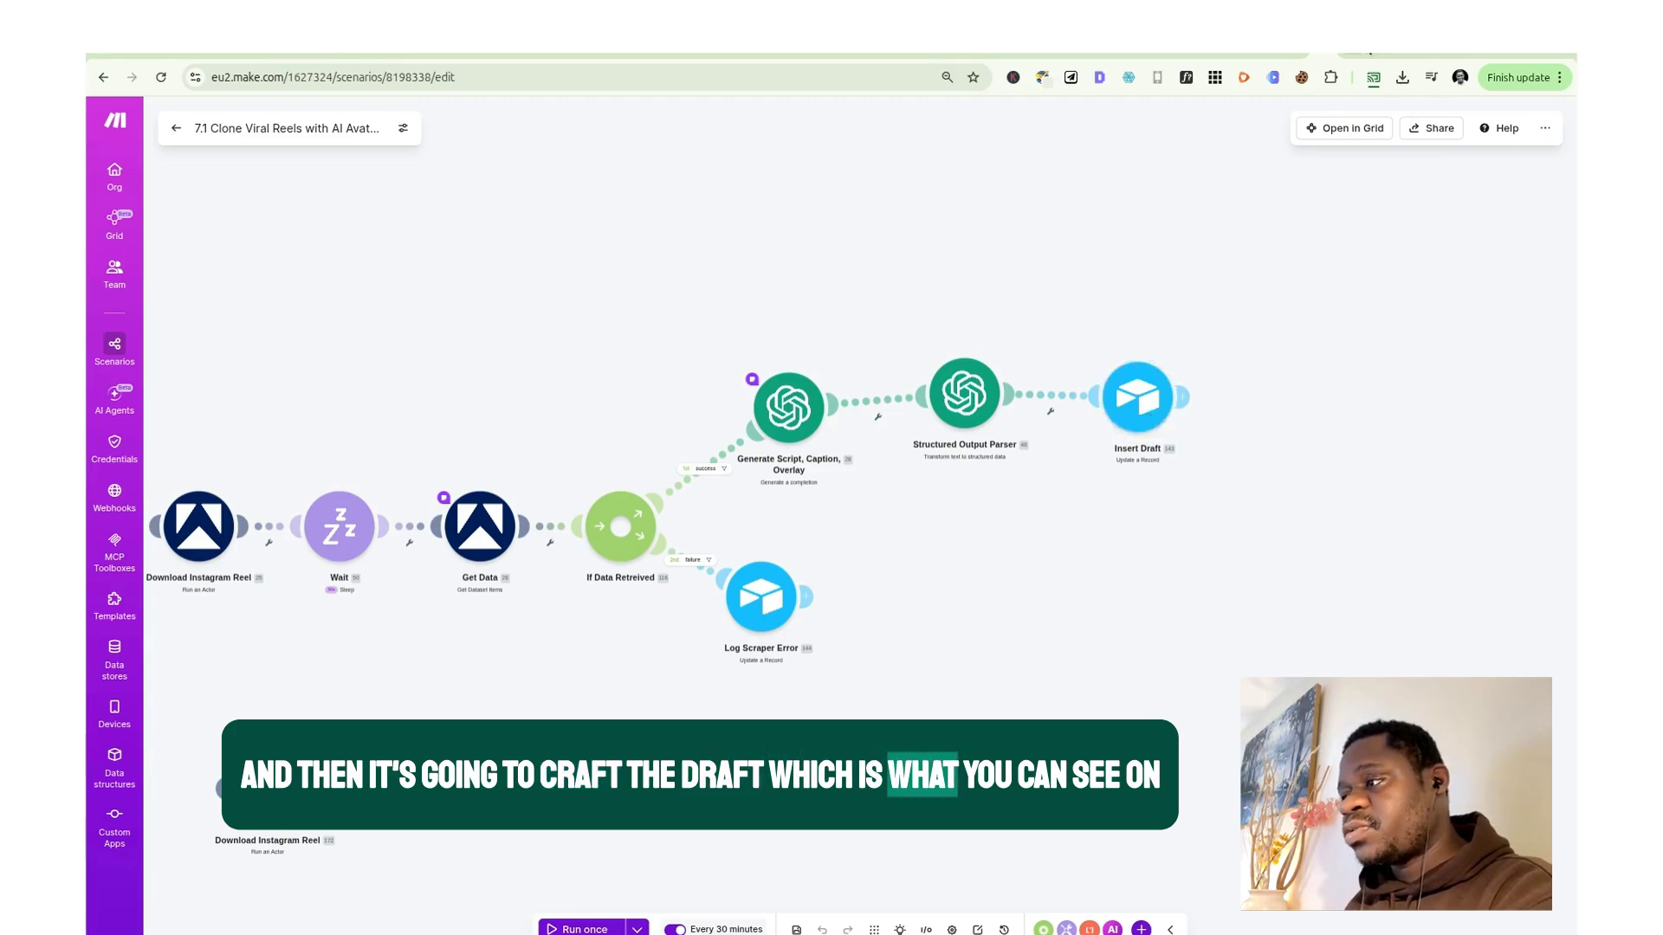
{"action": "left_click", "coordinate": [1353, 45]}
{"action": "left_click", "coordinate": [1351, 45]}
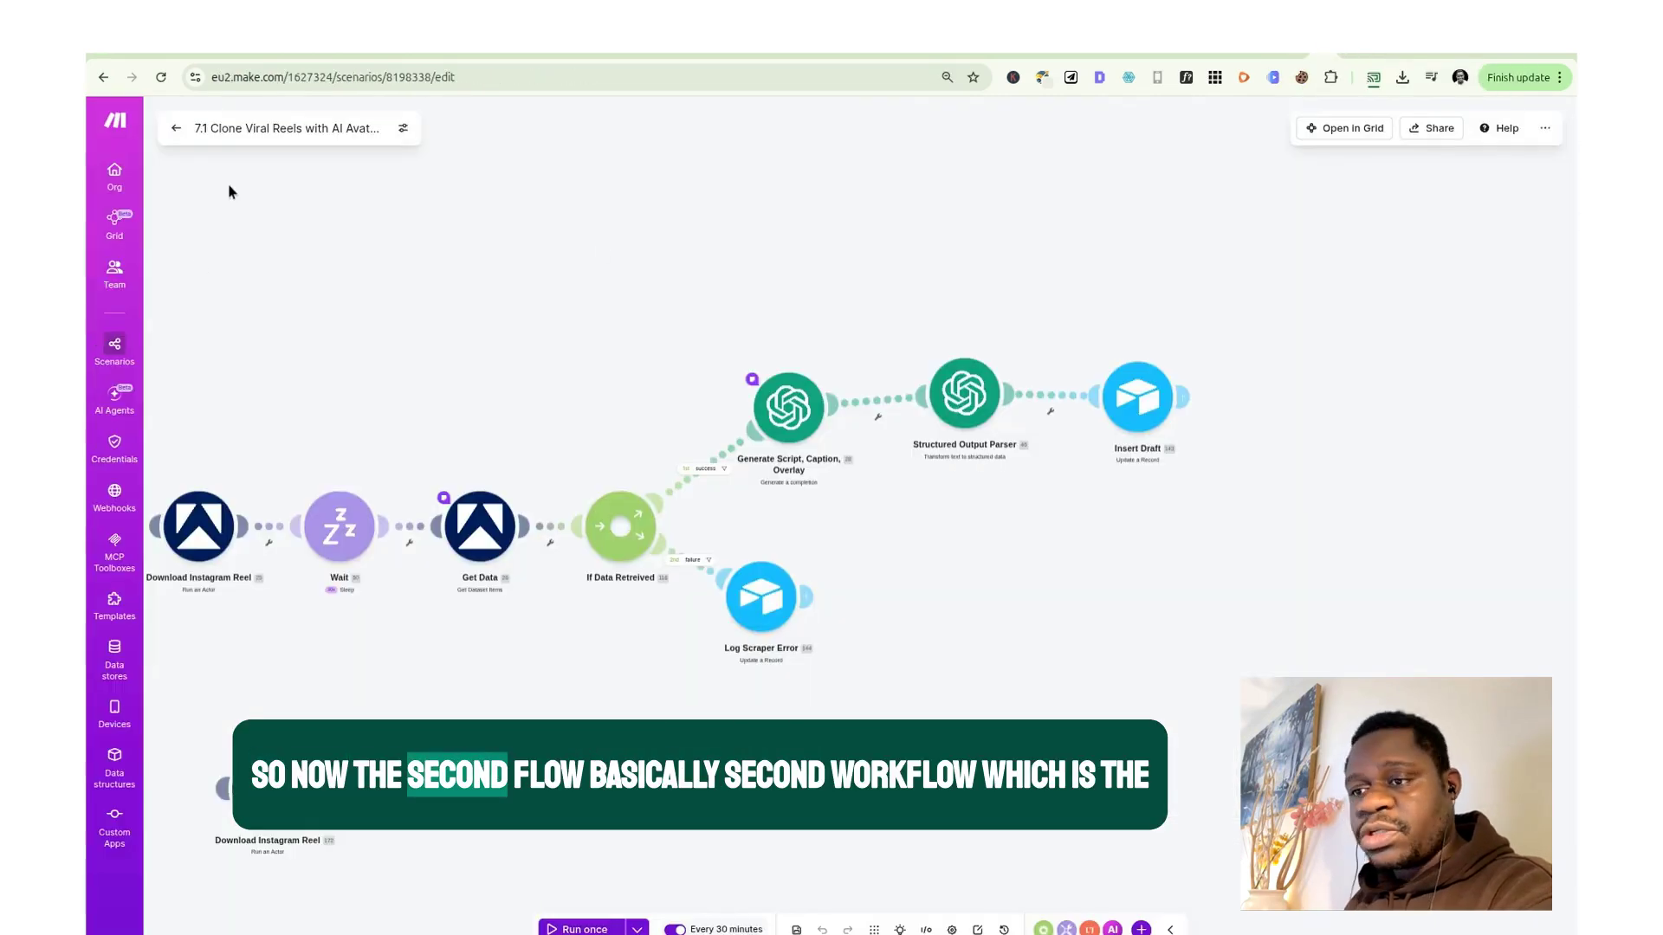
Leave the 7.1 scenario with its changes saved and open the 7.2 scenario with HeyGen, FAL and GHL.
{"action": "left_click", "coordinate": [178, 129]}
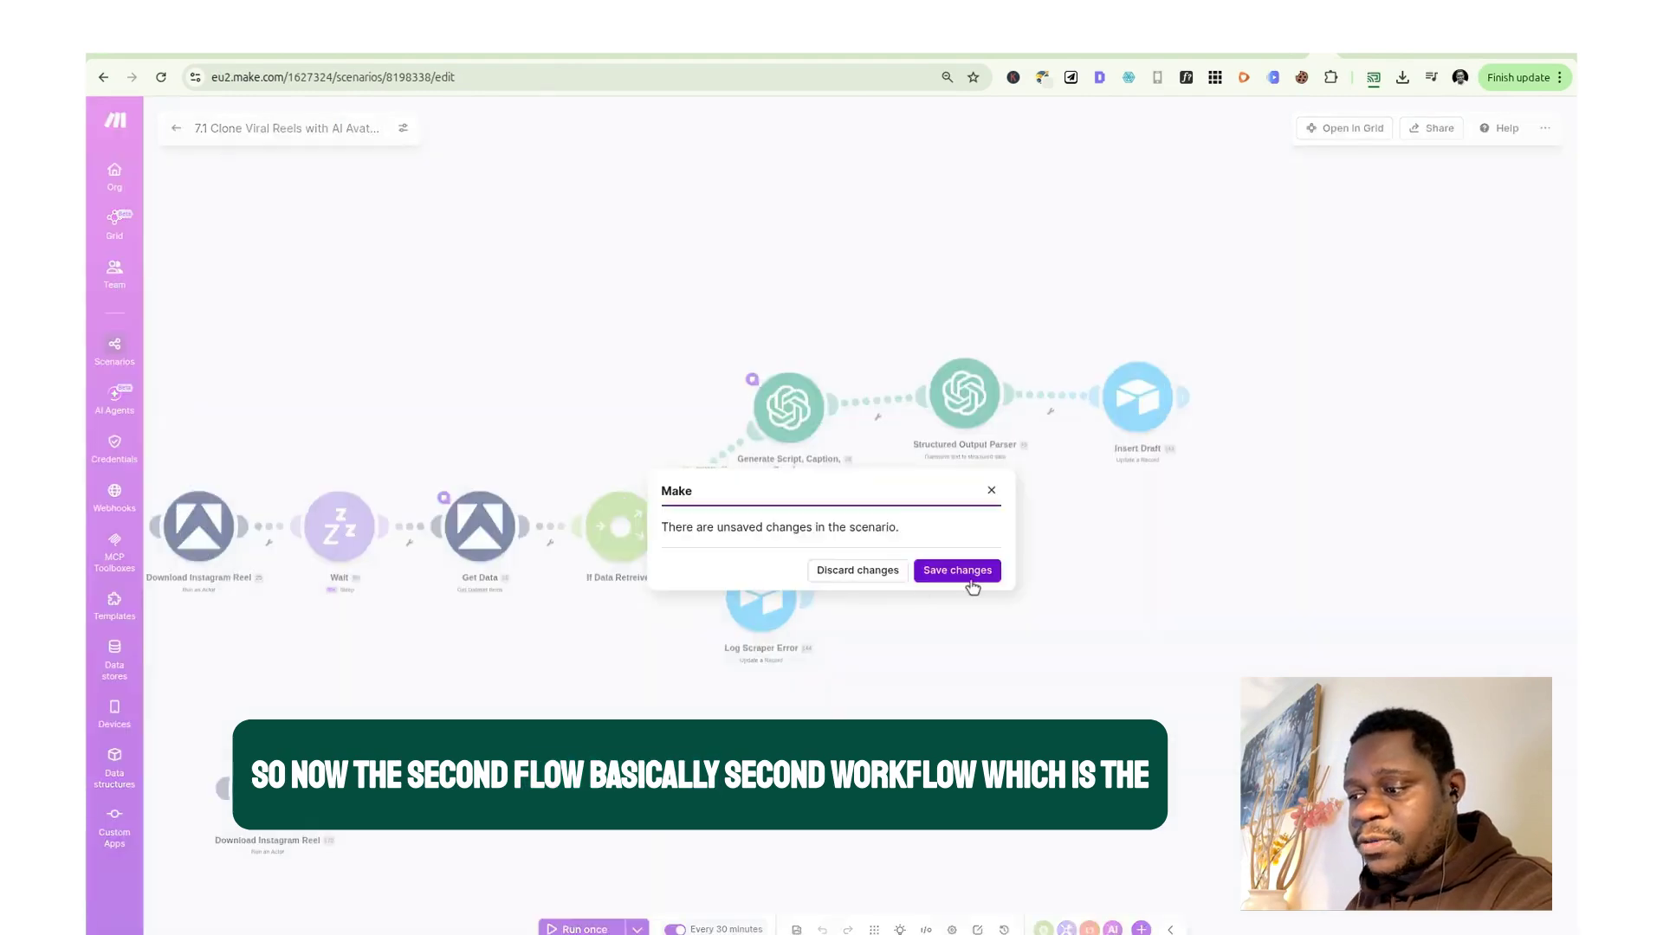
{"action": "left_click", "coordinate": [929, 575]}
{"action": "left_click", "coordinate": [494, 252]}
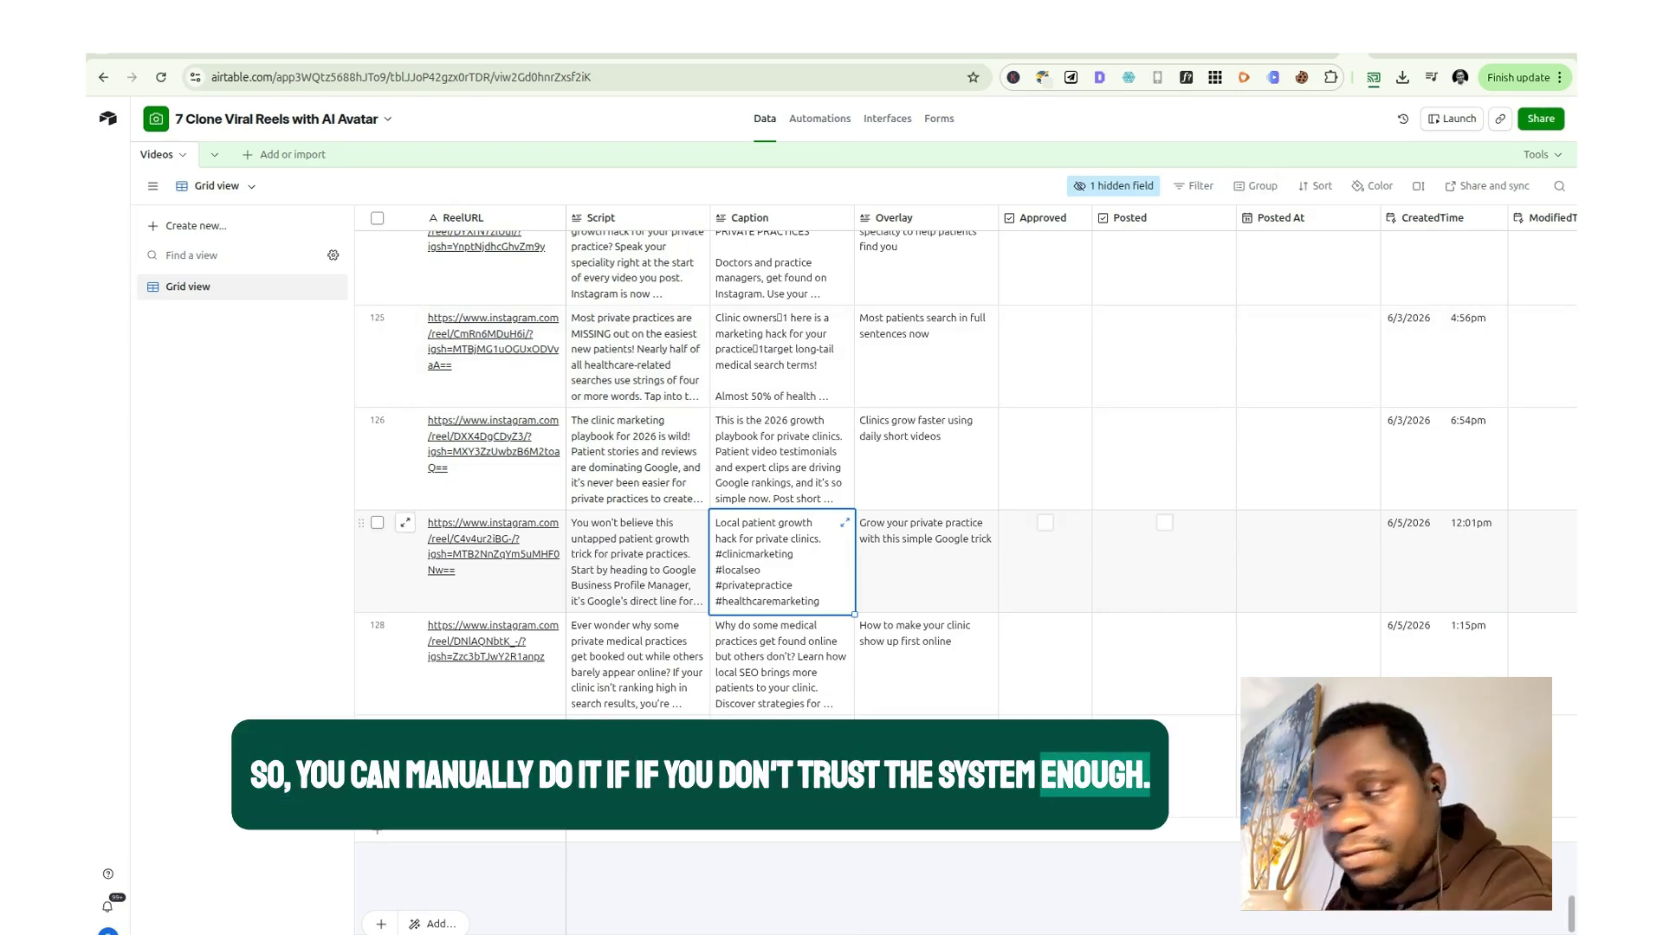
Compare the Approved checkbox in the Airtable records with the 7.2 scenario's Approved trigger and the video modules following it.
{"action": "left_click", "coordinate": [1417, 54]}
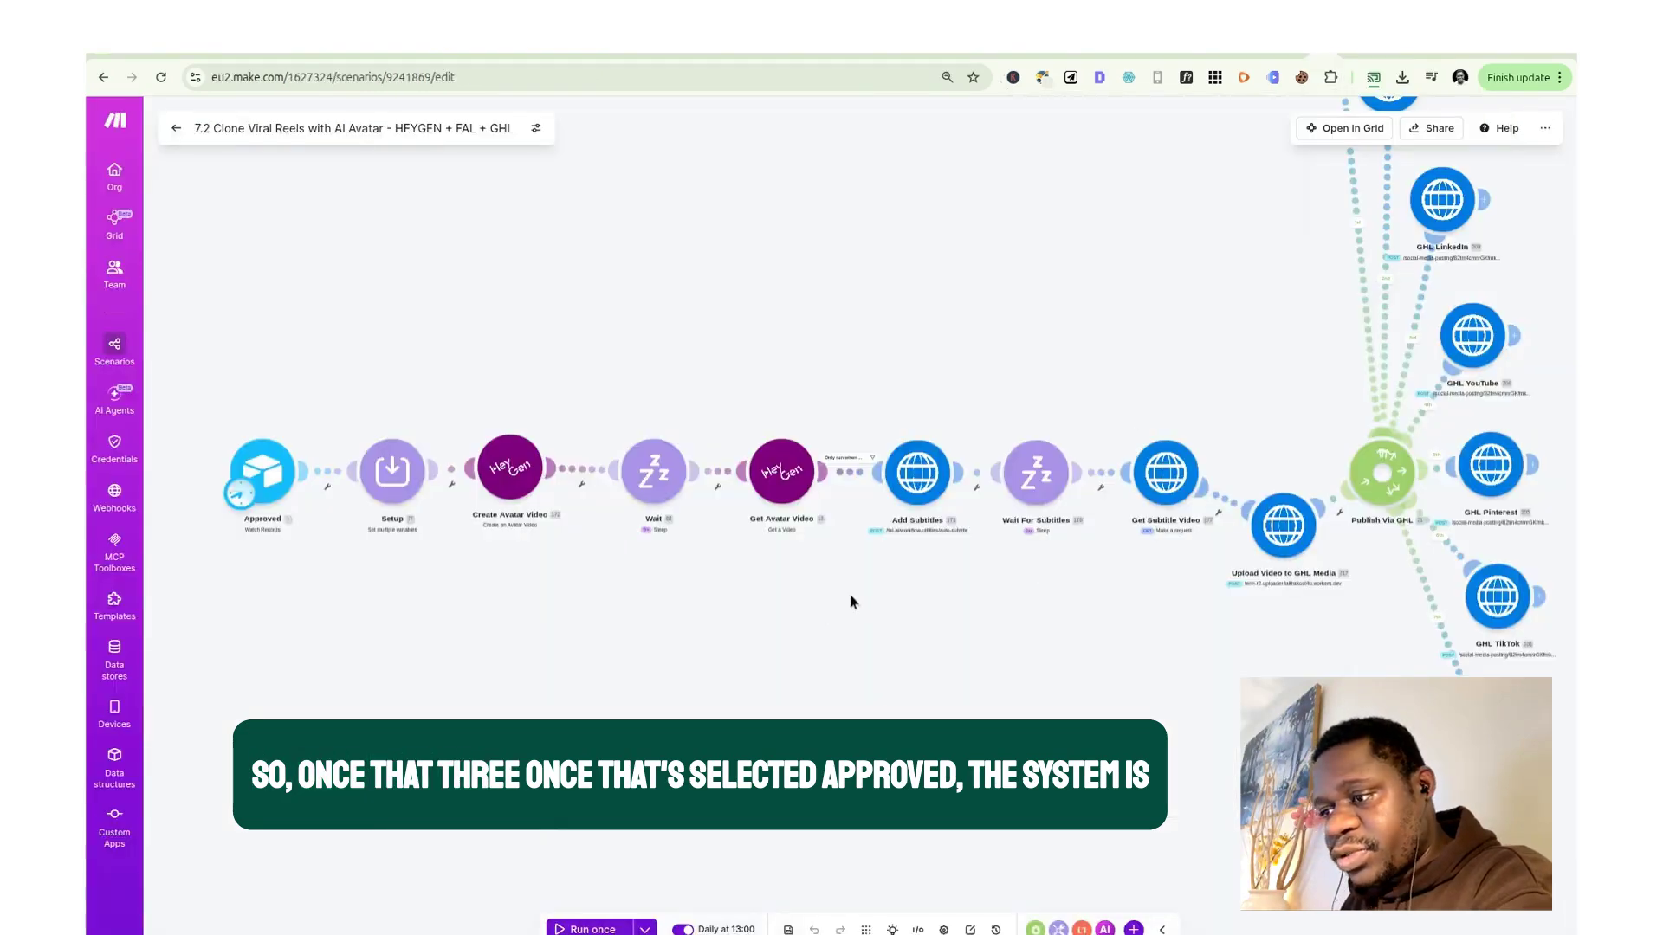
{"action": "key", "text": "ctrl+shift+Tab"}
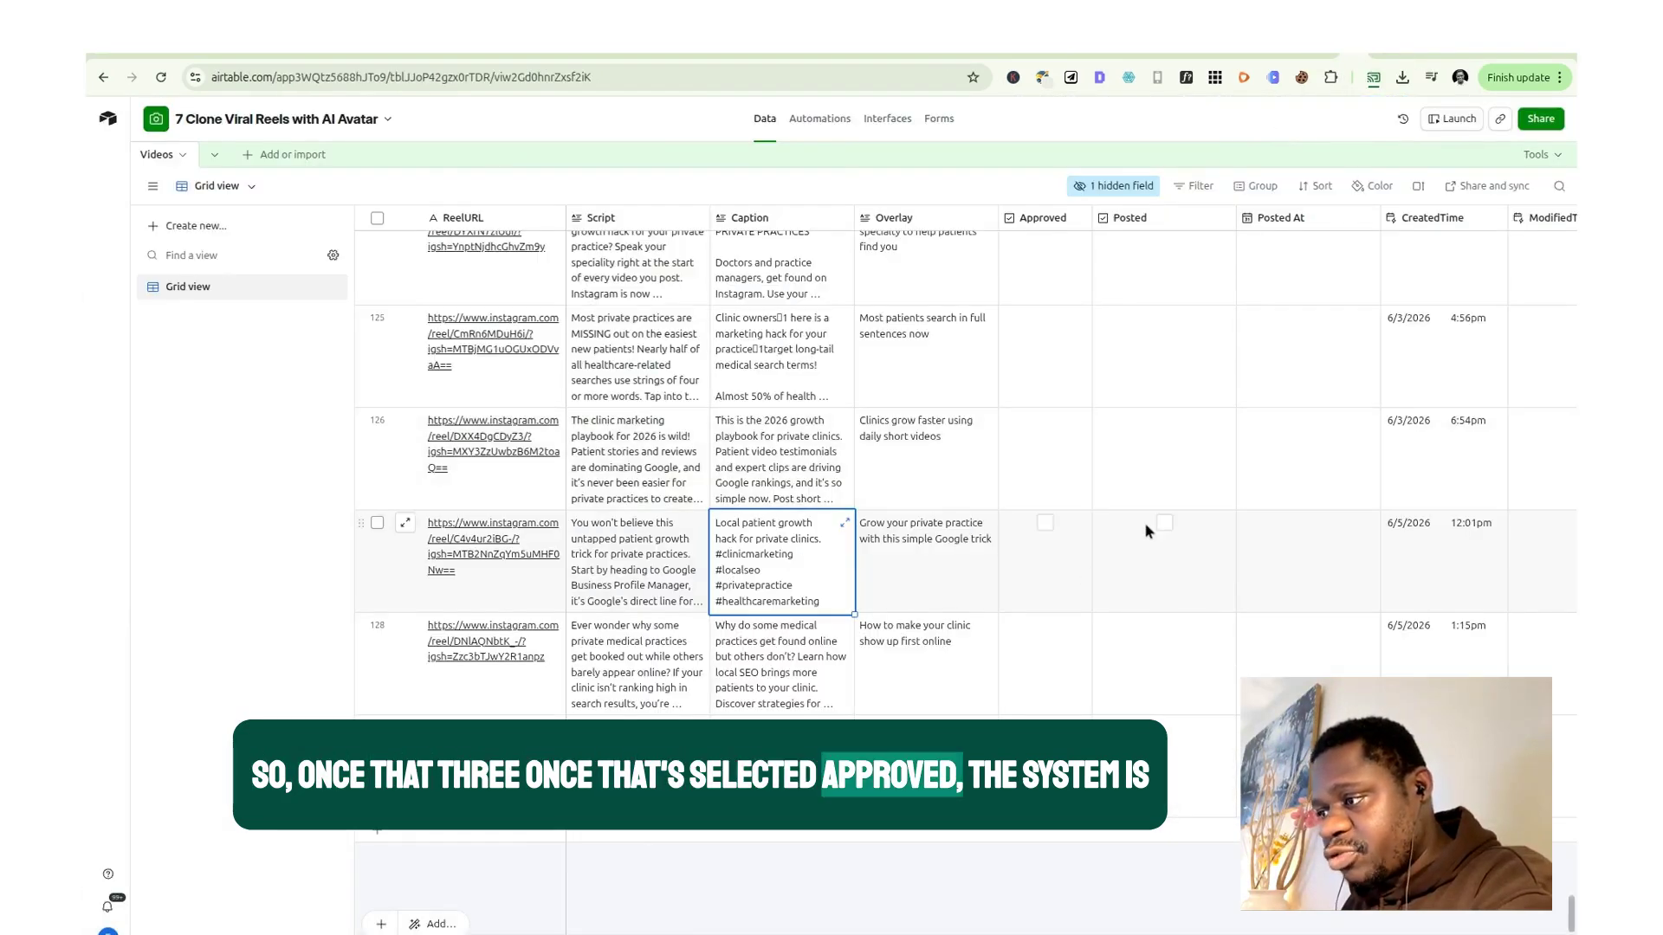
{"action": "key", "text": "ctrl+Tab"}
{"action": "left_click_drag", "start_coordinate": [1171, 627], "coordinate": [1088, 620]}
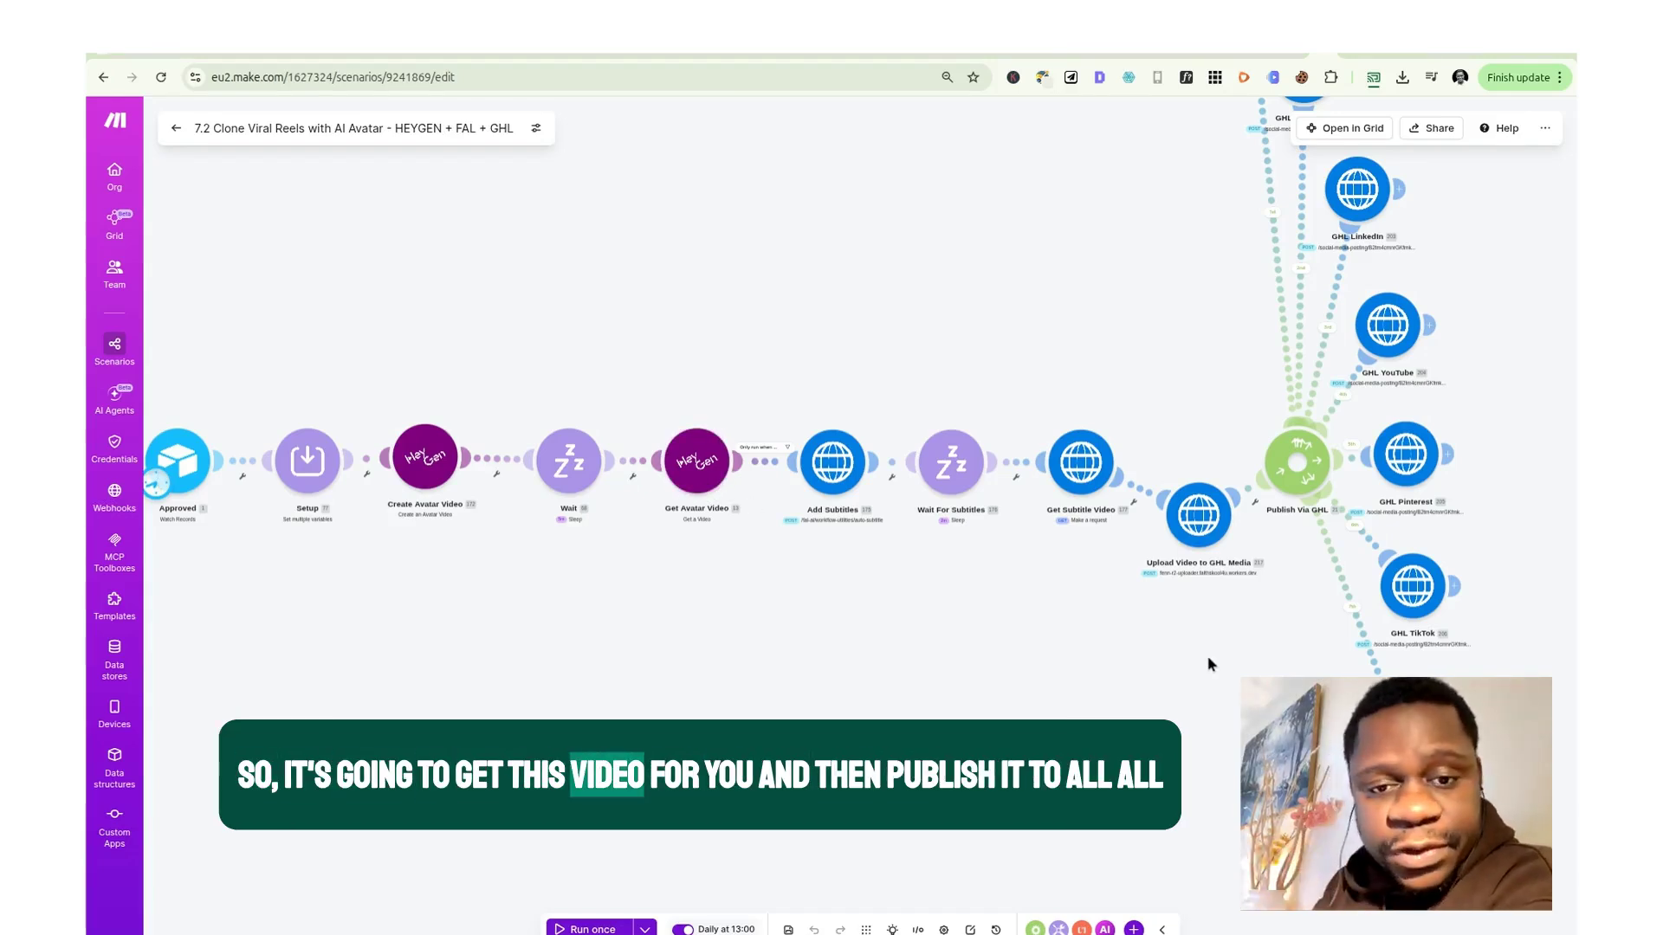
Examine the social media branches of the Publish Via GHL router, from Facebook to Bluesky, and the Mark Airtable Processed module.
{"action": "scroll", "coordinate": [1022, 554], "scroll_direction": "right", "scroll_amount": 5}
{"action": "scroll", "coordinate": [1022, 554], "scroll_direction": "up", "scroll_amount": 3}
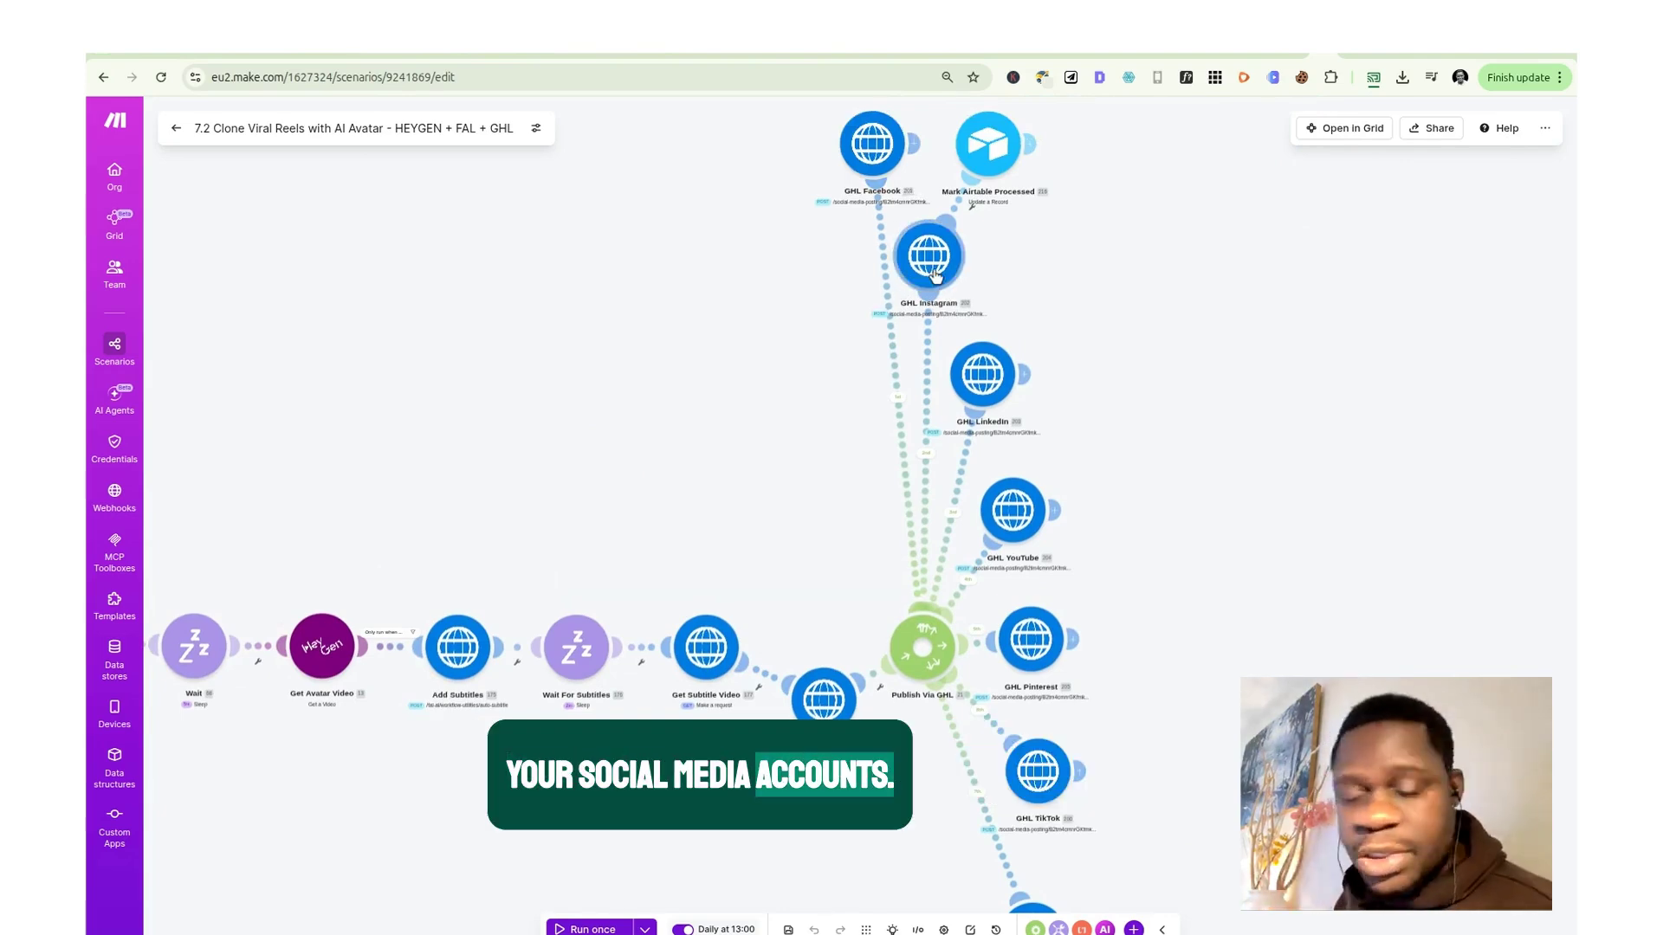
{"action": "left_click_drag", "start_coordinate": [1215, 356], "coordinate": [1006, 364]}
{"action": "scroll", "coordinate": [1037, 239], "scroll_direction": "right", "scroll_amount": 3}
{"action": "scroll", "coordinate": [1037, 239], "scroll_direction": "down", "scroll_amount": 2}
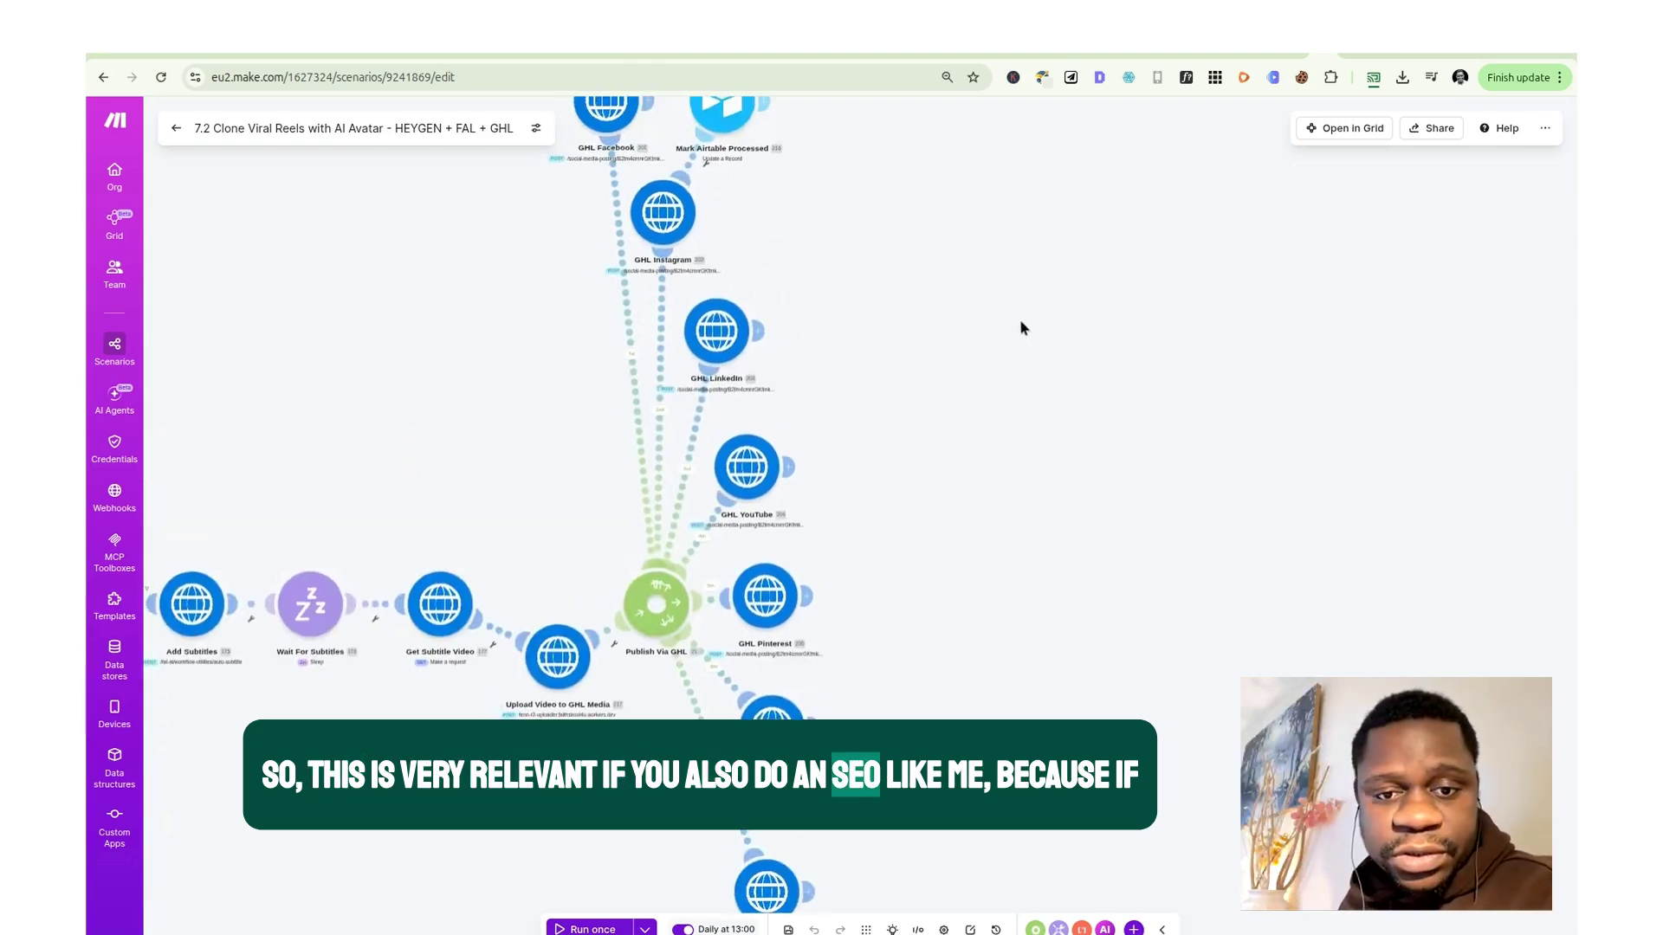
{"action": "left_click_drag", "start_coordinate": [1030, 223], "coordinate": [1017, 341]}
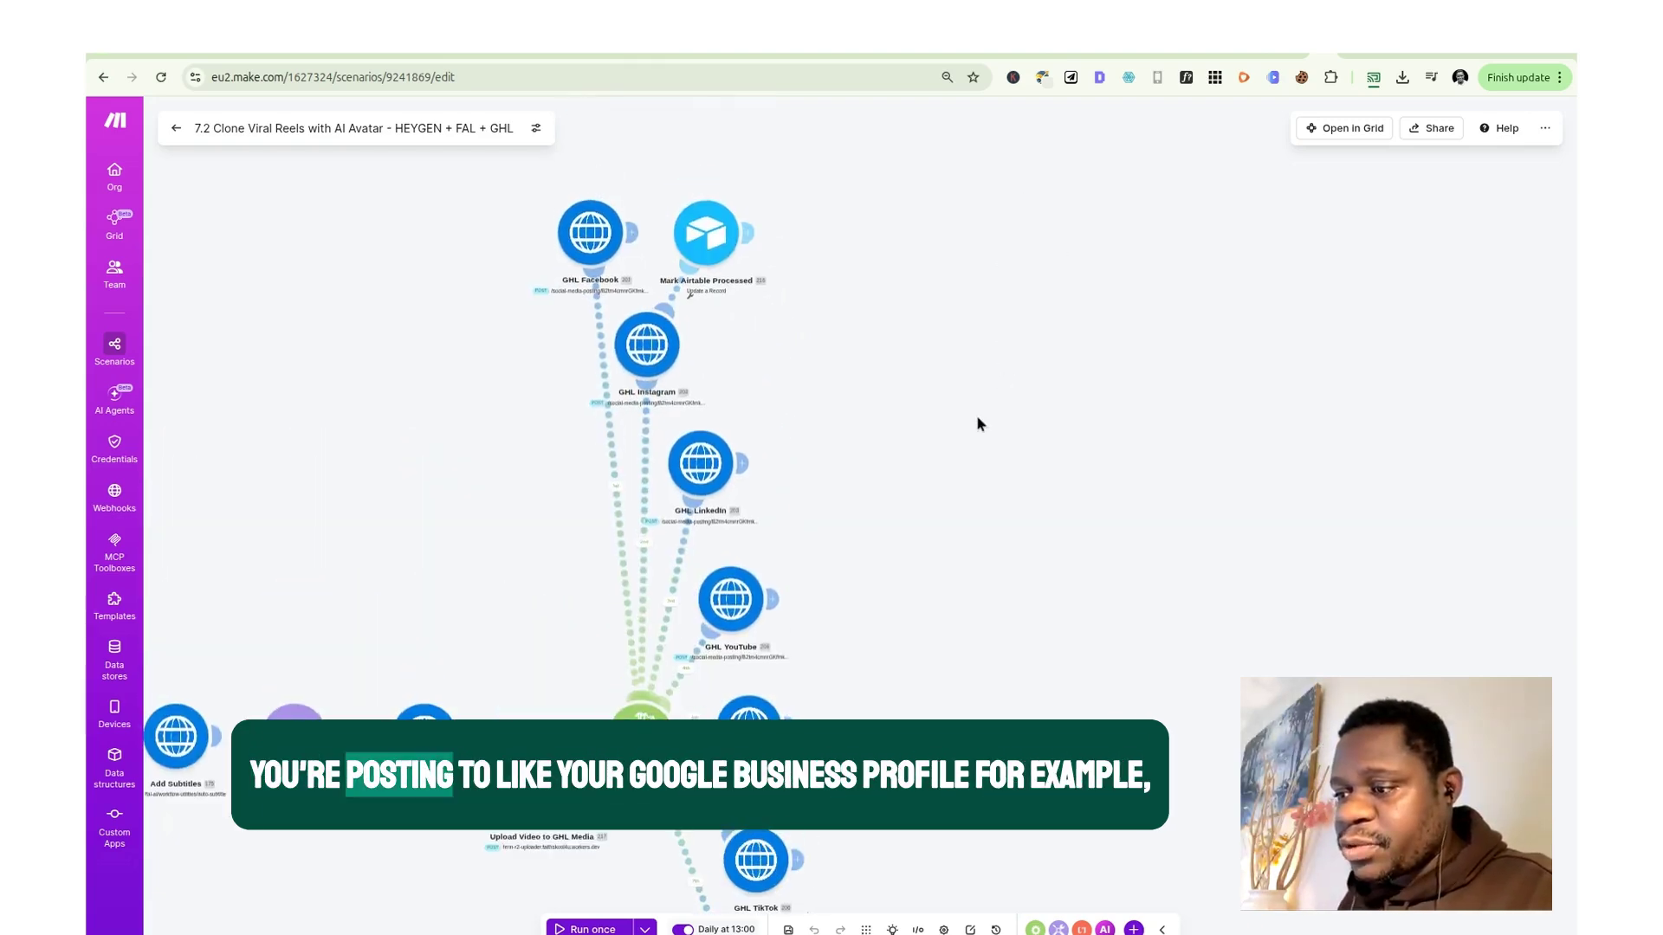
{"action": "left_click_drag", "start_coordinate": [976, 419], "coordinate": [921, 278]}
{"action": "left_click_drag", "start_coordinate": [1028, 441], "coordinate": [1038, 350]}
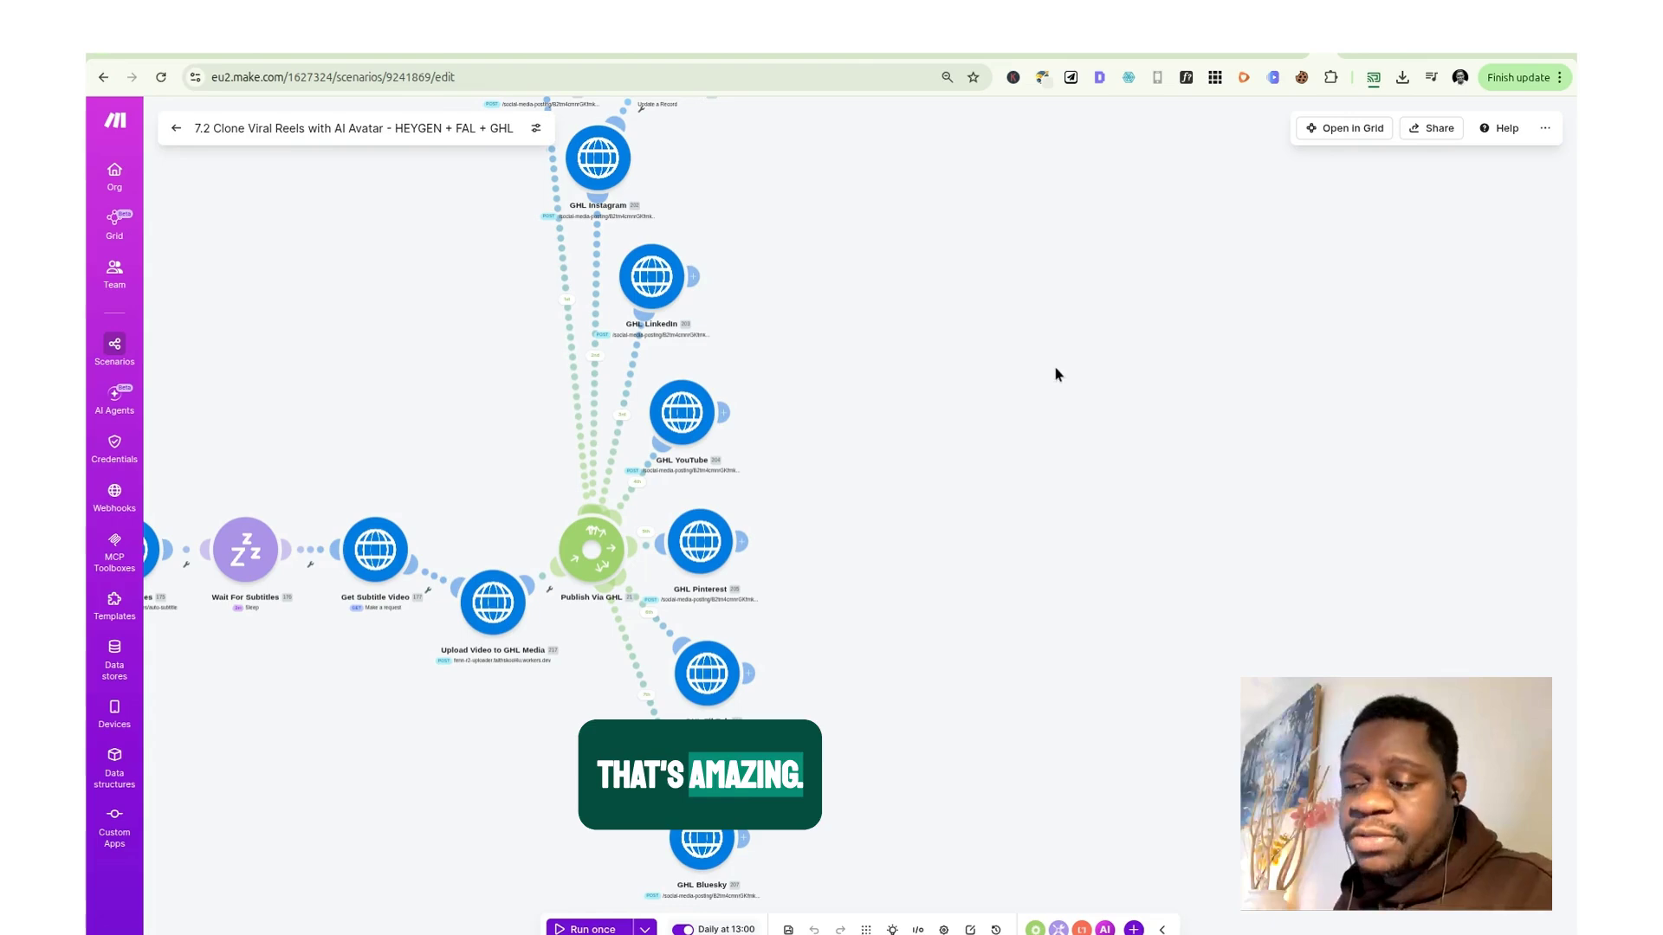
{"action": "left_click_drag", "start_coordinate": [904, 447], "coordinate": [1002, 416]}
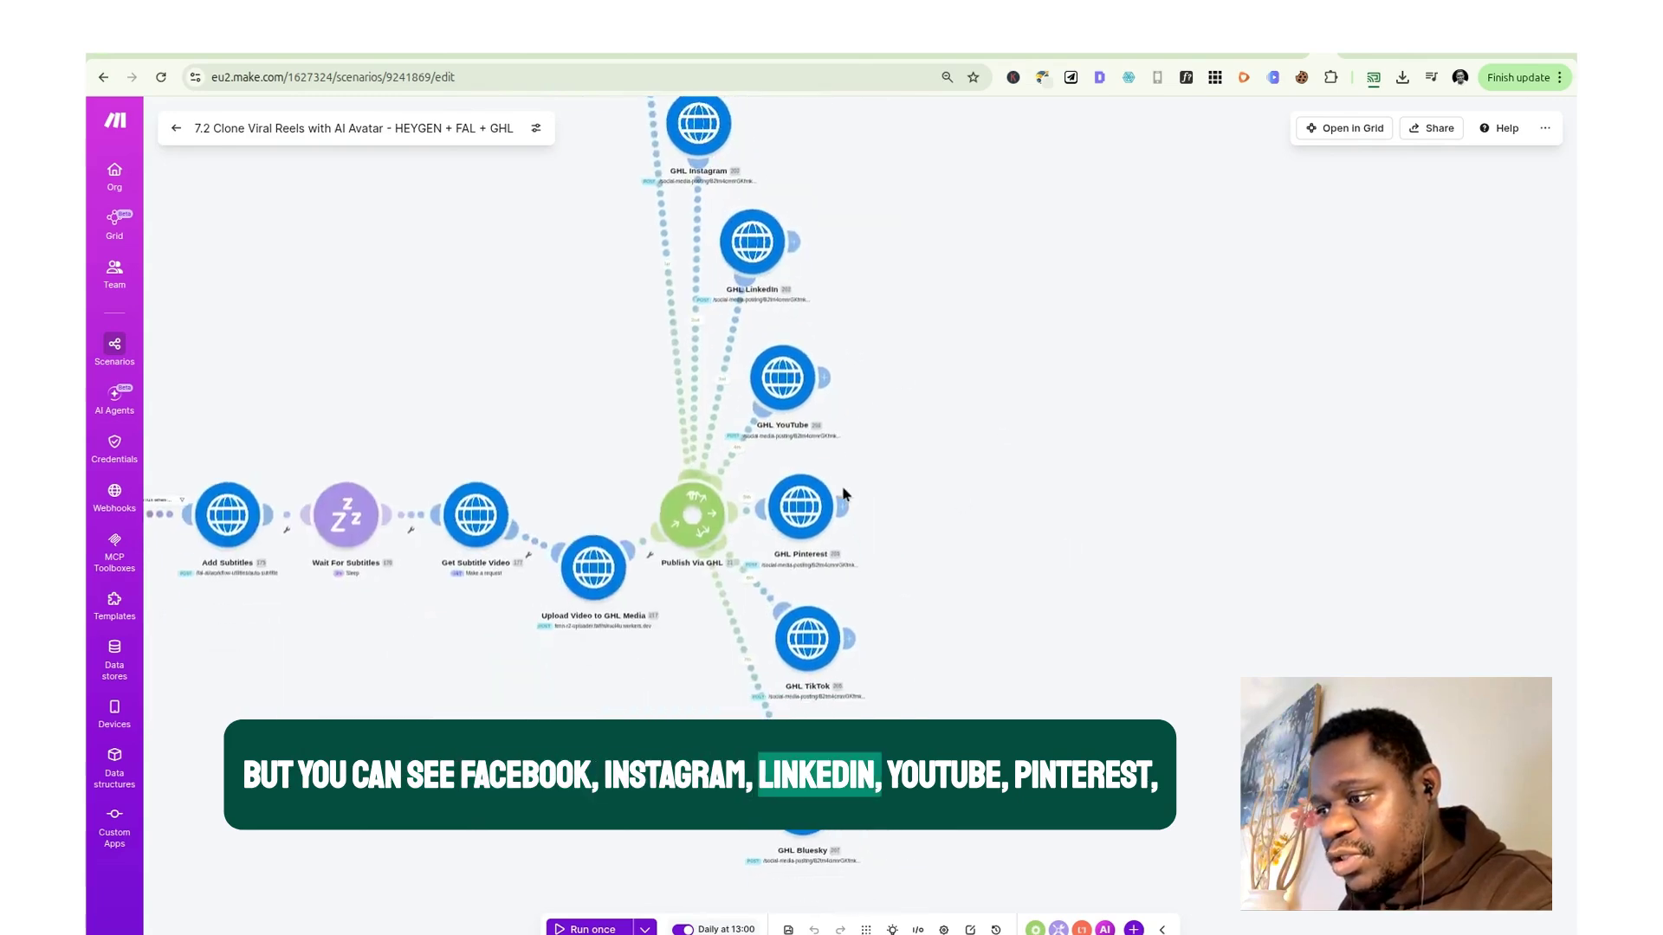
{"action": "left_click_drag", "start_coordinate": [939, 723], "coordinate": [917, 549]}
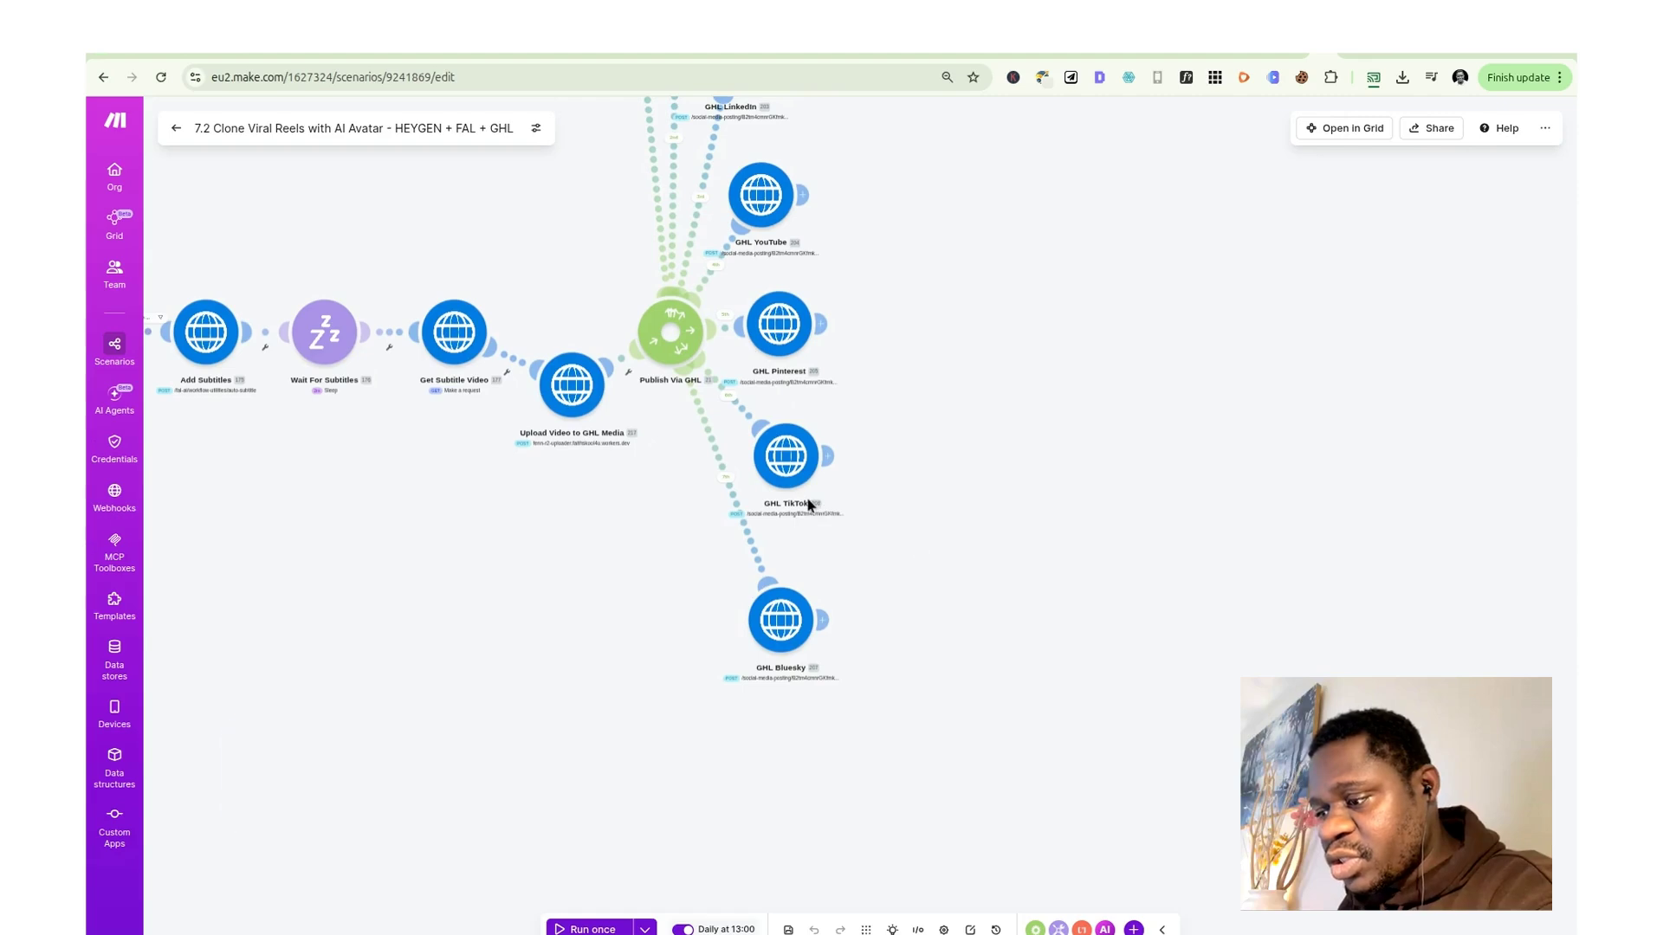
{"action": "scroll", "coordinate": [944, 459], "scroll_direction": "up", "scroll_amount": 6}
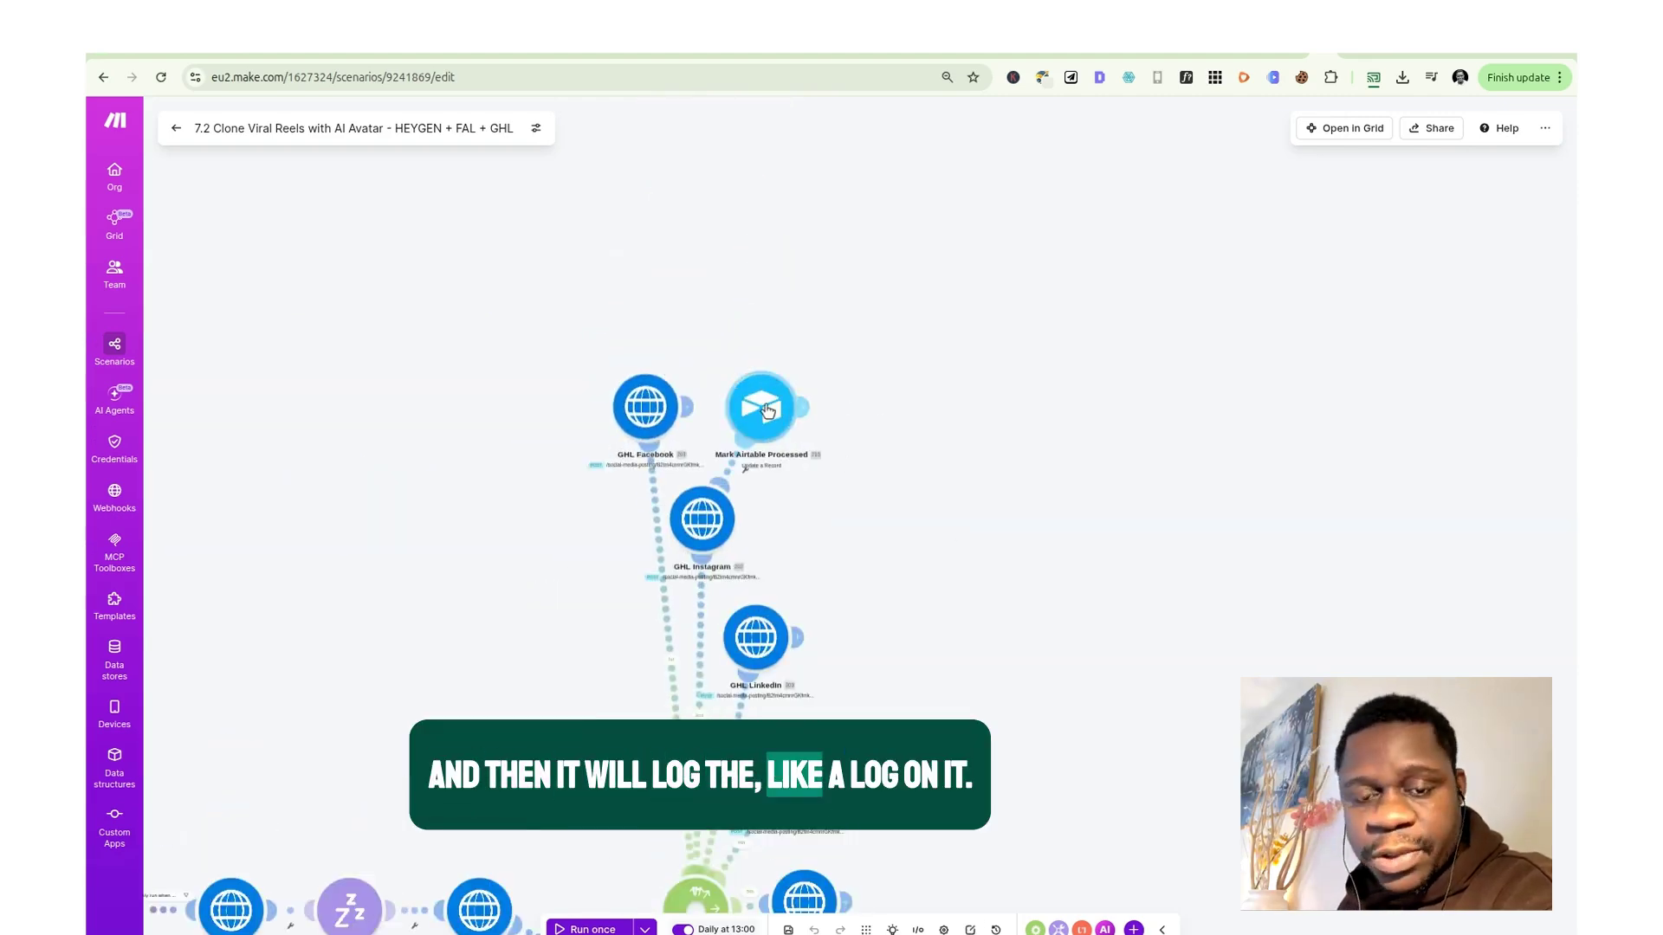
Return to the Airtable videos table and review the ErrorLog entries of earlier reel records.
{"action": "left_click", "coordinate": [1429, 54]}
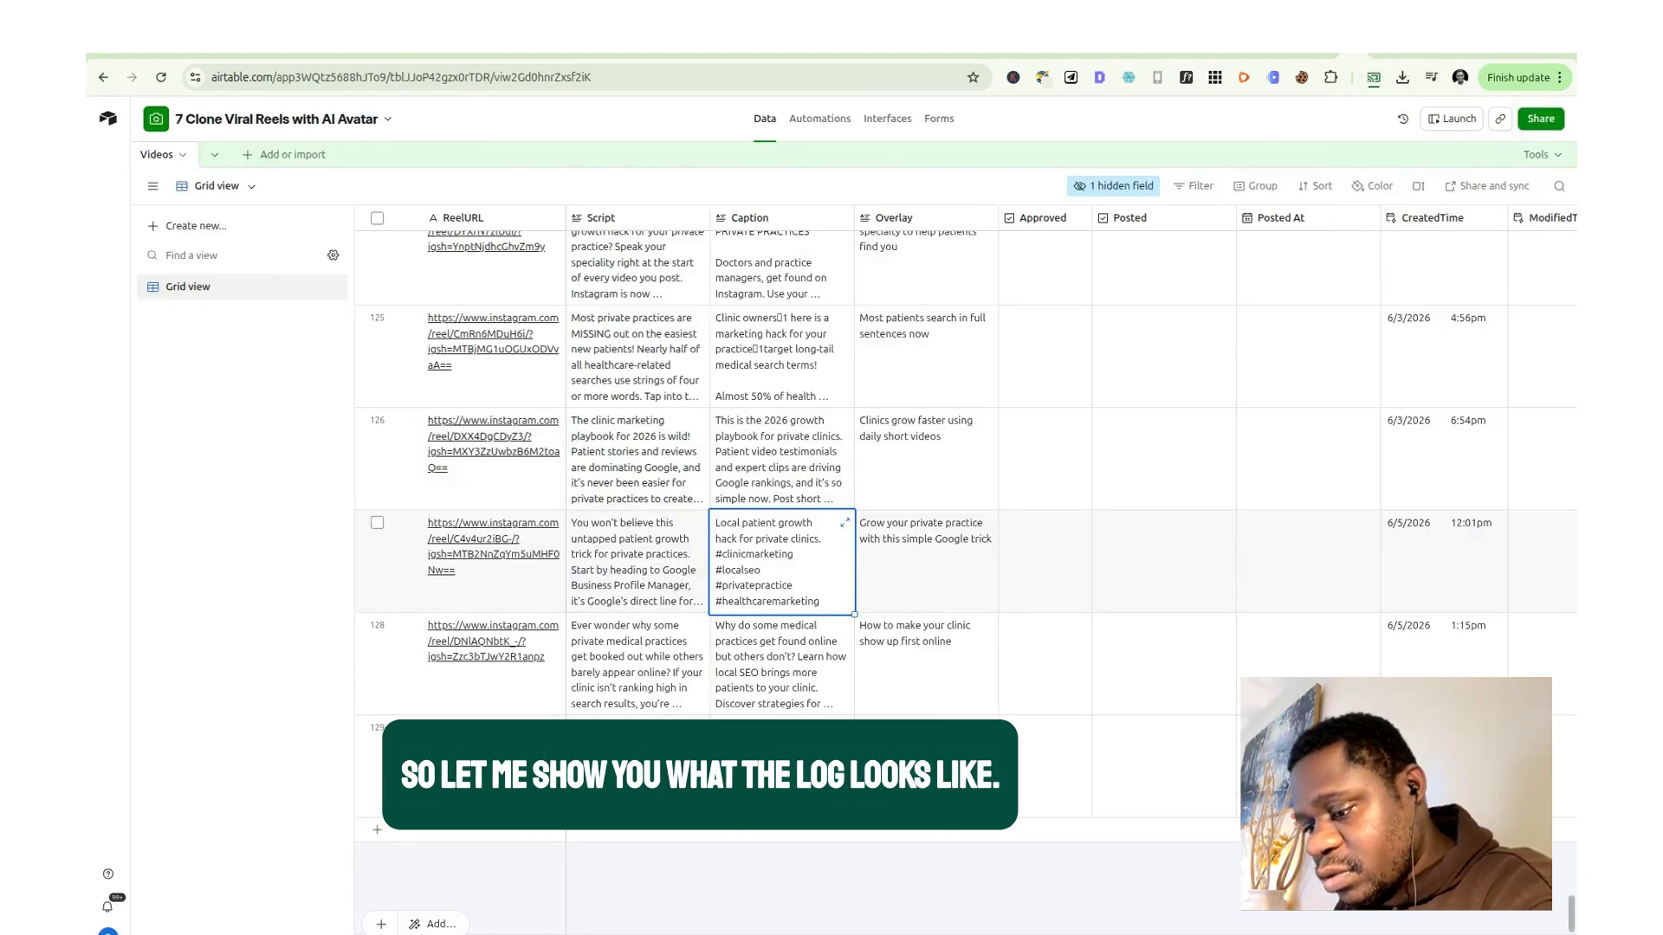
{"action": "scroll", "coordinate": [1104, 918], "scroll_direction": "right", "scroll_amount": 6}
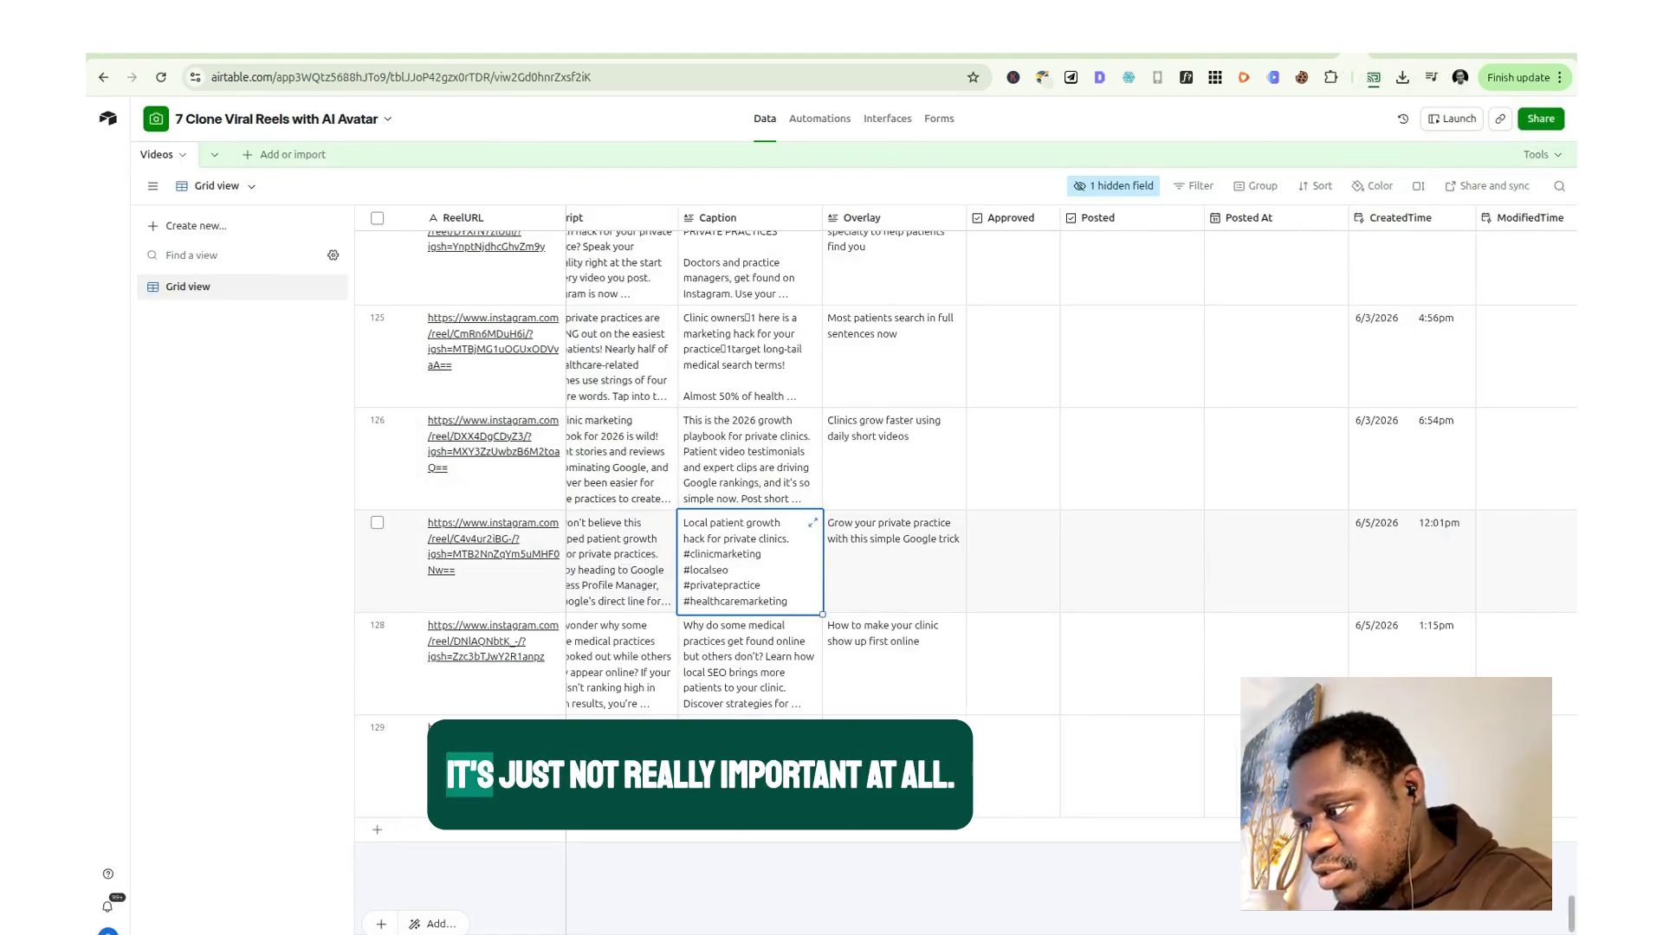
{"action": "scroll", "coordinate": [1164, 424], "scroll_direction": "up", "scroll_amount": 20}
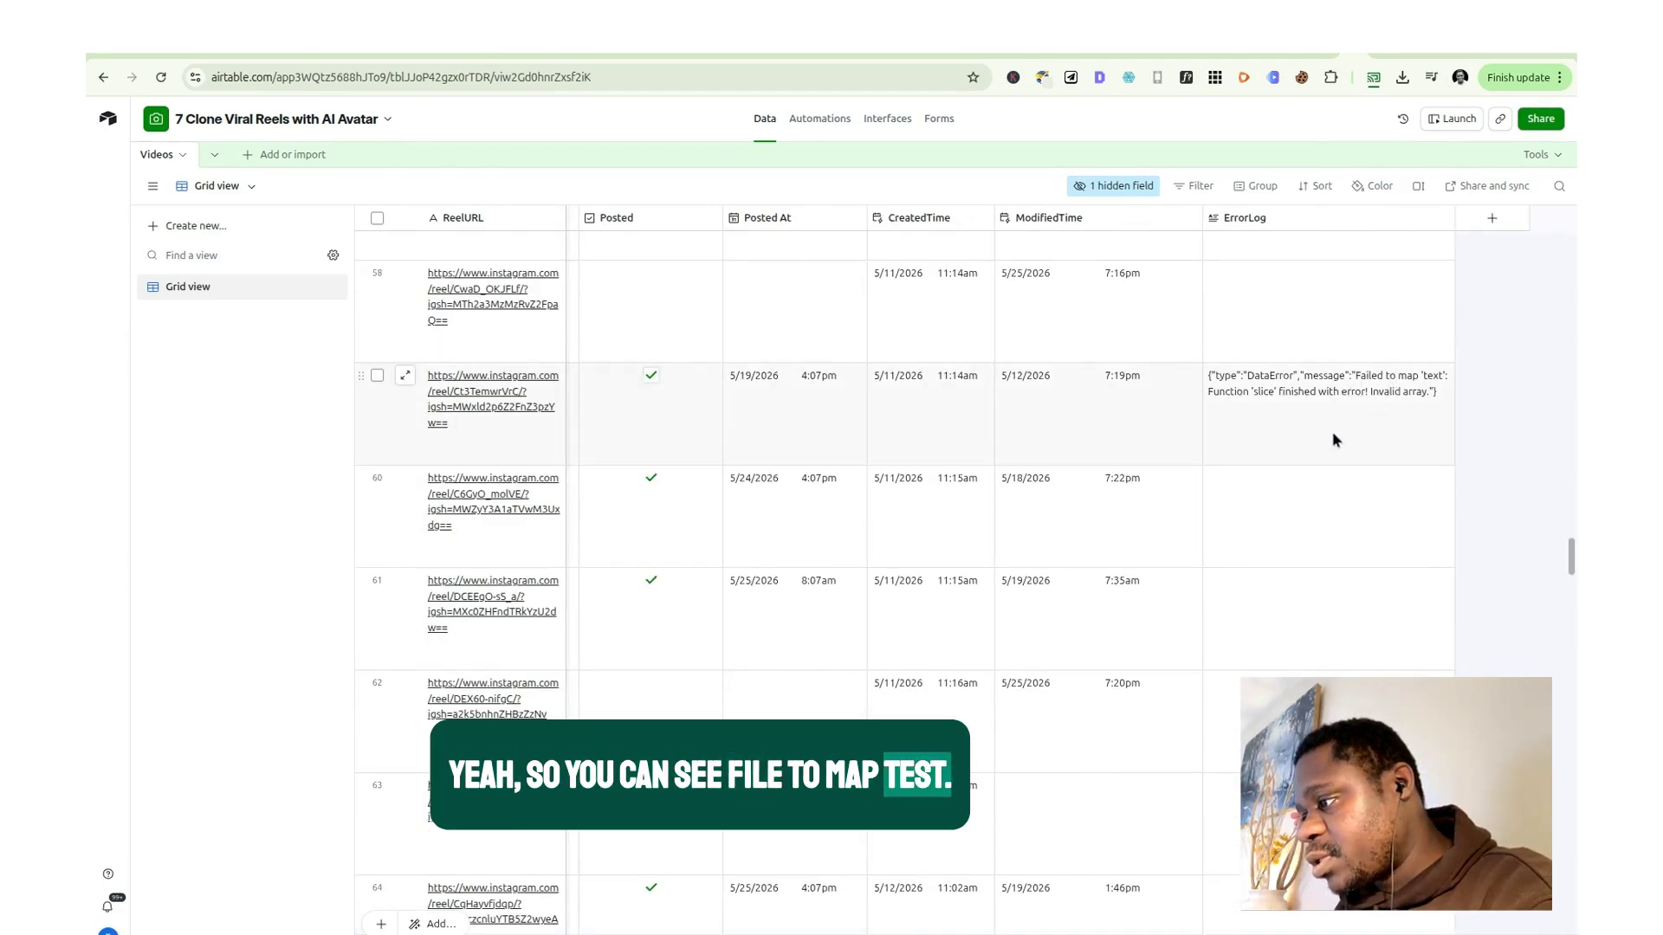
{"action": "scroll", "coordinate": [1332, 431], "scroll_direction": "up", "scroll_amount": 5}
{"action": "scroll", "coordinate": [1308, 416], "scroll_direction": "up", "scroll_amount": 15}
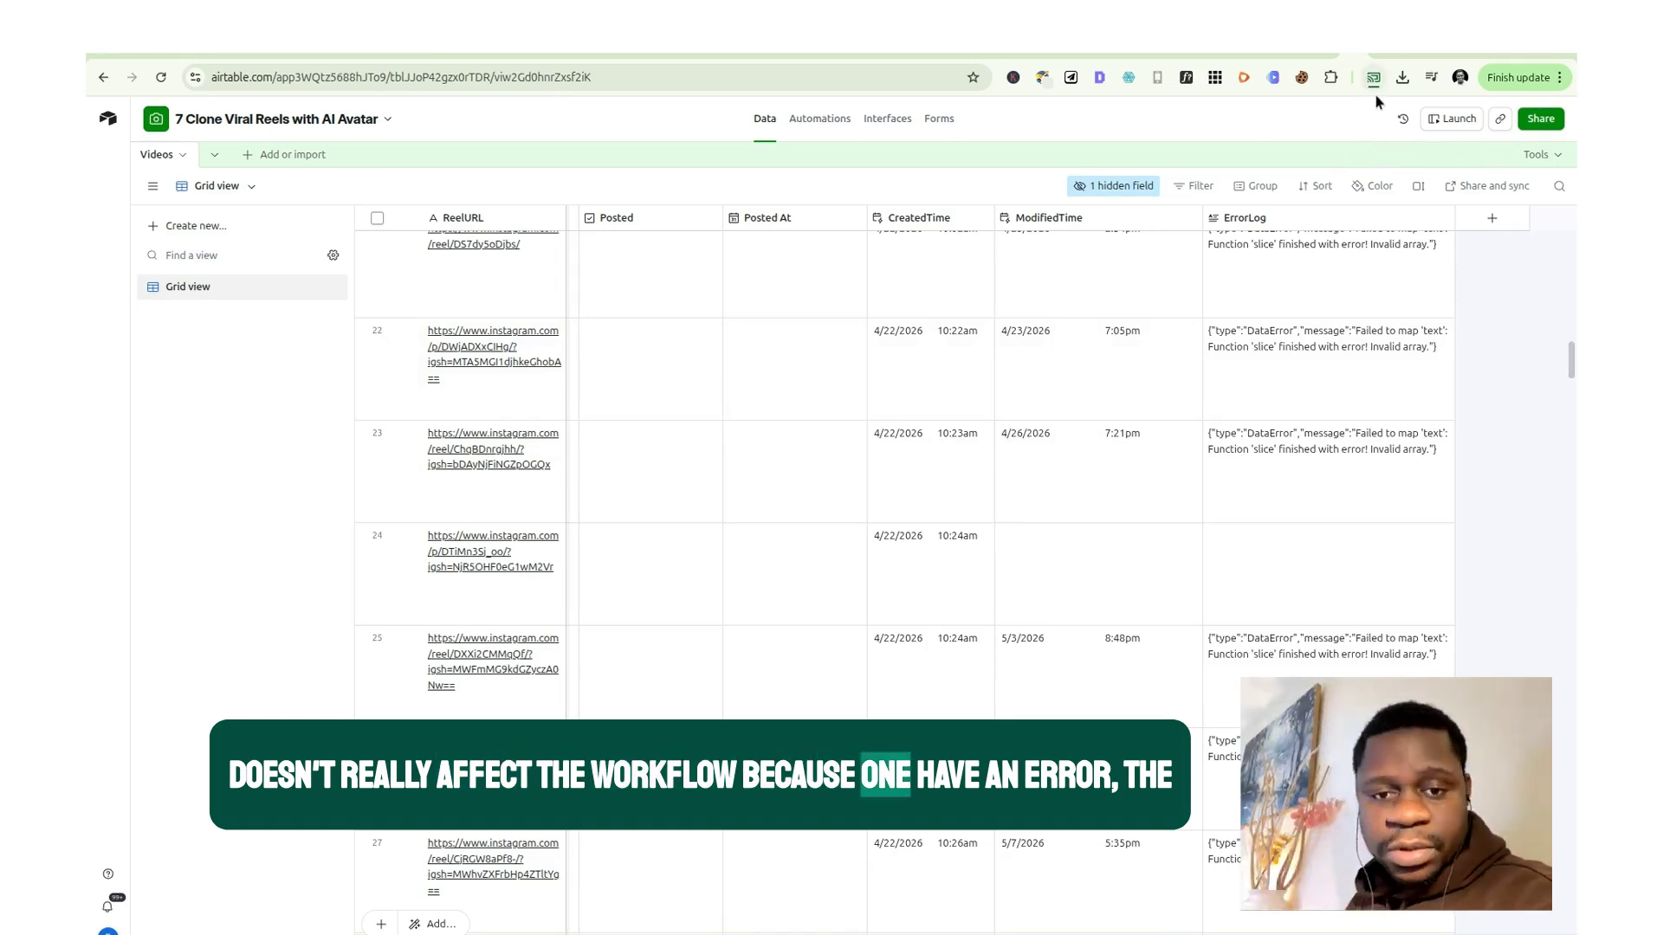
Switch to the TikTok profile and review the published avatar videos and their view counts, ending at the newest videos.
{"action": "left_click", "coordinate": [1416, 52]}
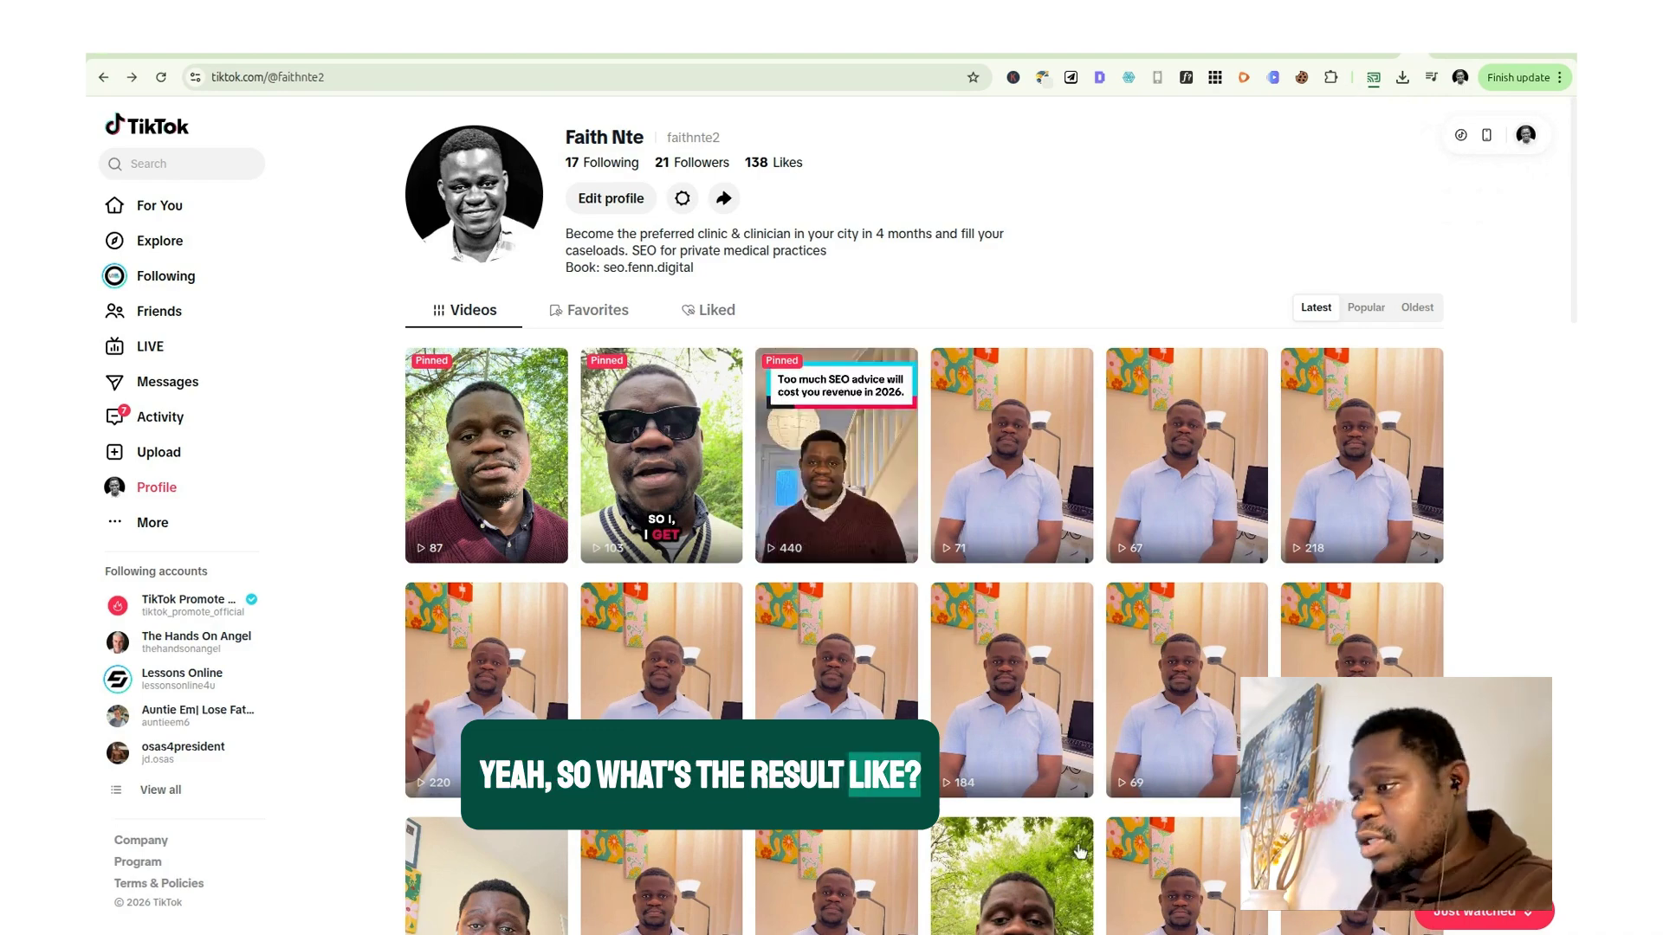
{"action": "scroll", "coordinate": [1056, 572], "scroll_direction": "down", "scroll_amount": 10}
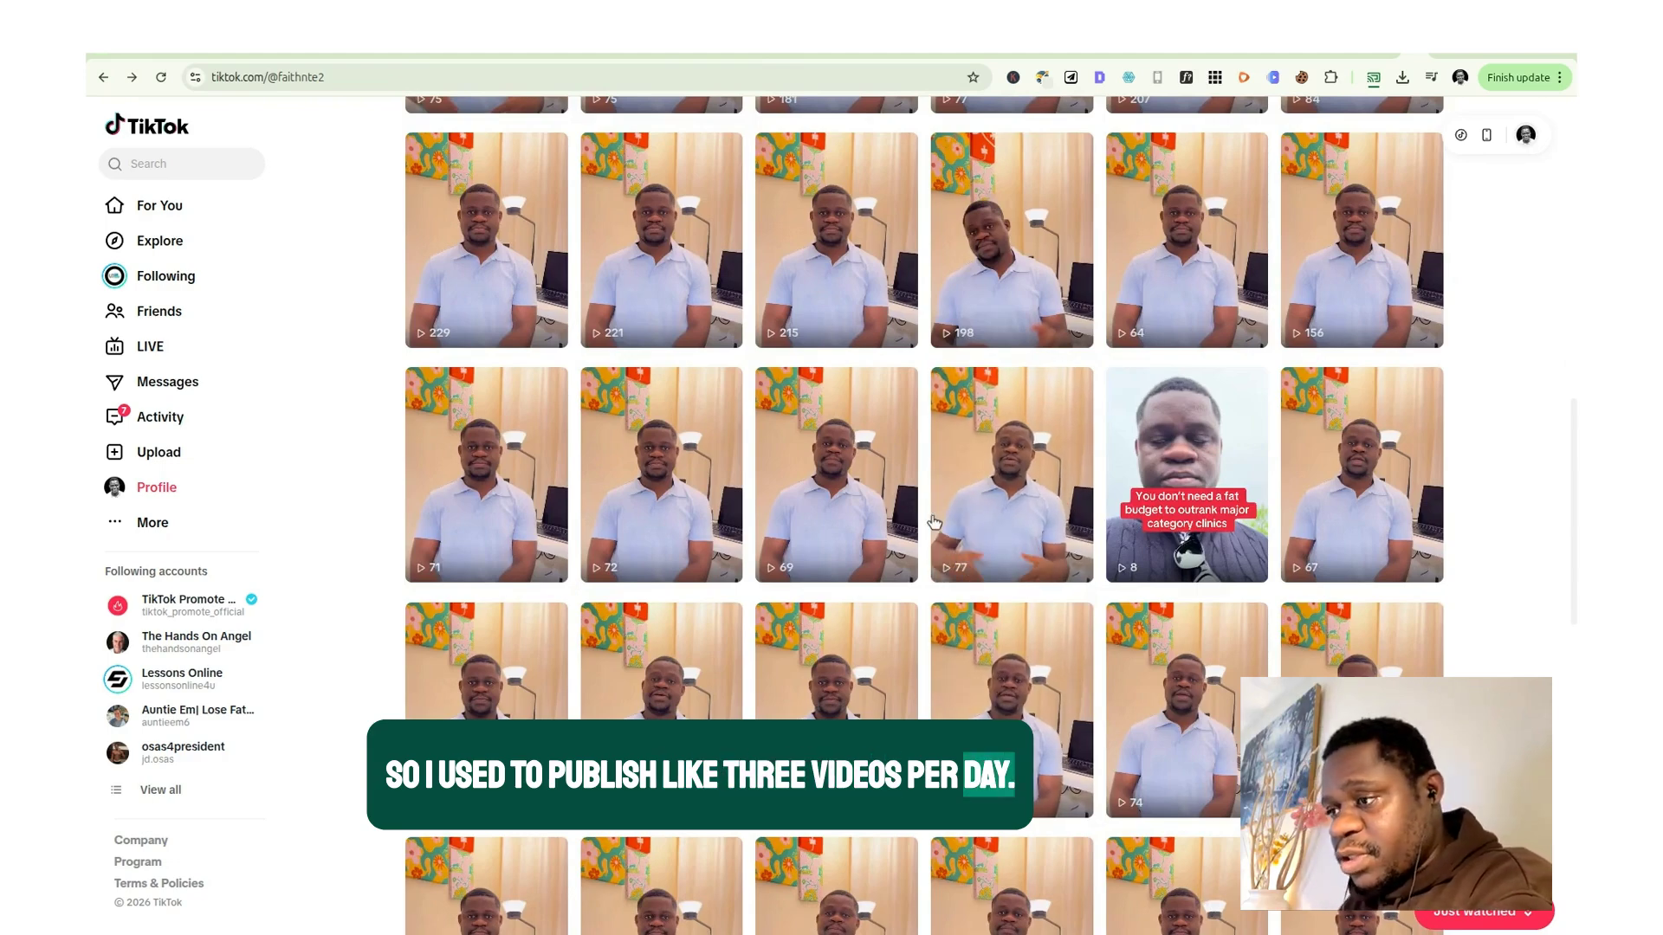
{"action": "scroll", "coordinate": [1050, 516], "scroll_direction": "down", "scroll_amount": 2}
{"action": "scroll", "coordinate": [1050, 517], "scroll_direction": "down", "scroll_amount": 8}
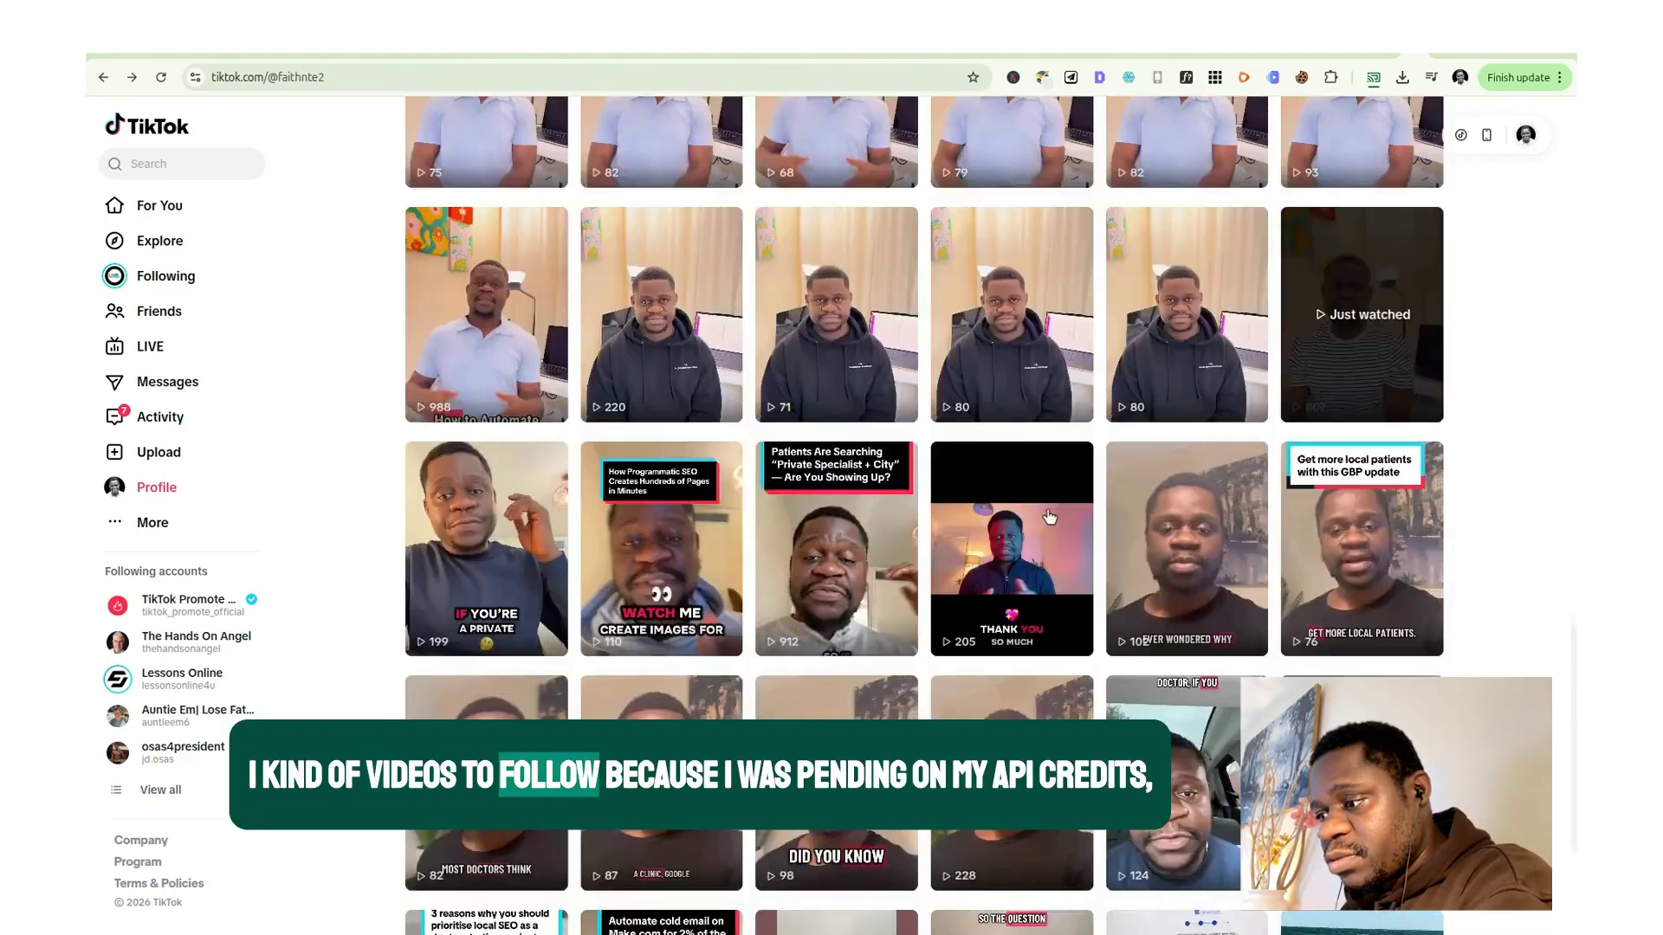
{"action": "scroll", "coordinate": [1049, 517], "scroll_direction": "up", "scroll_amount": 7}
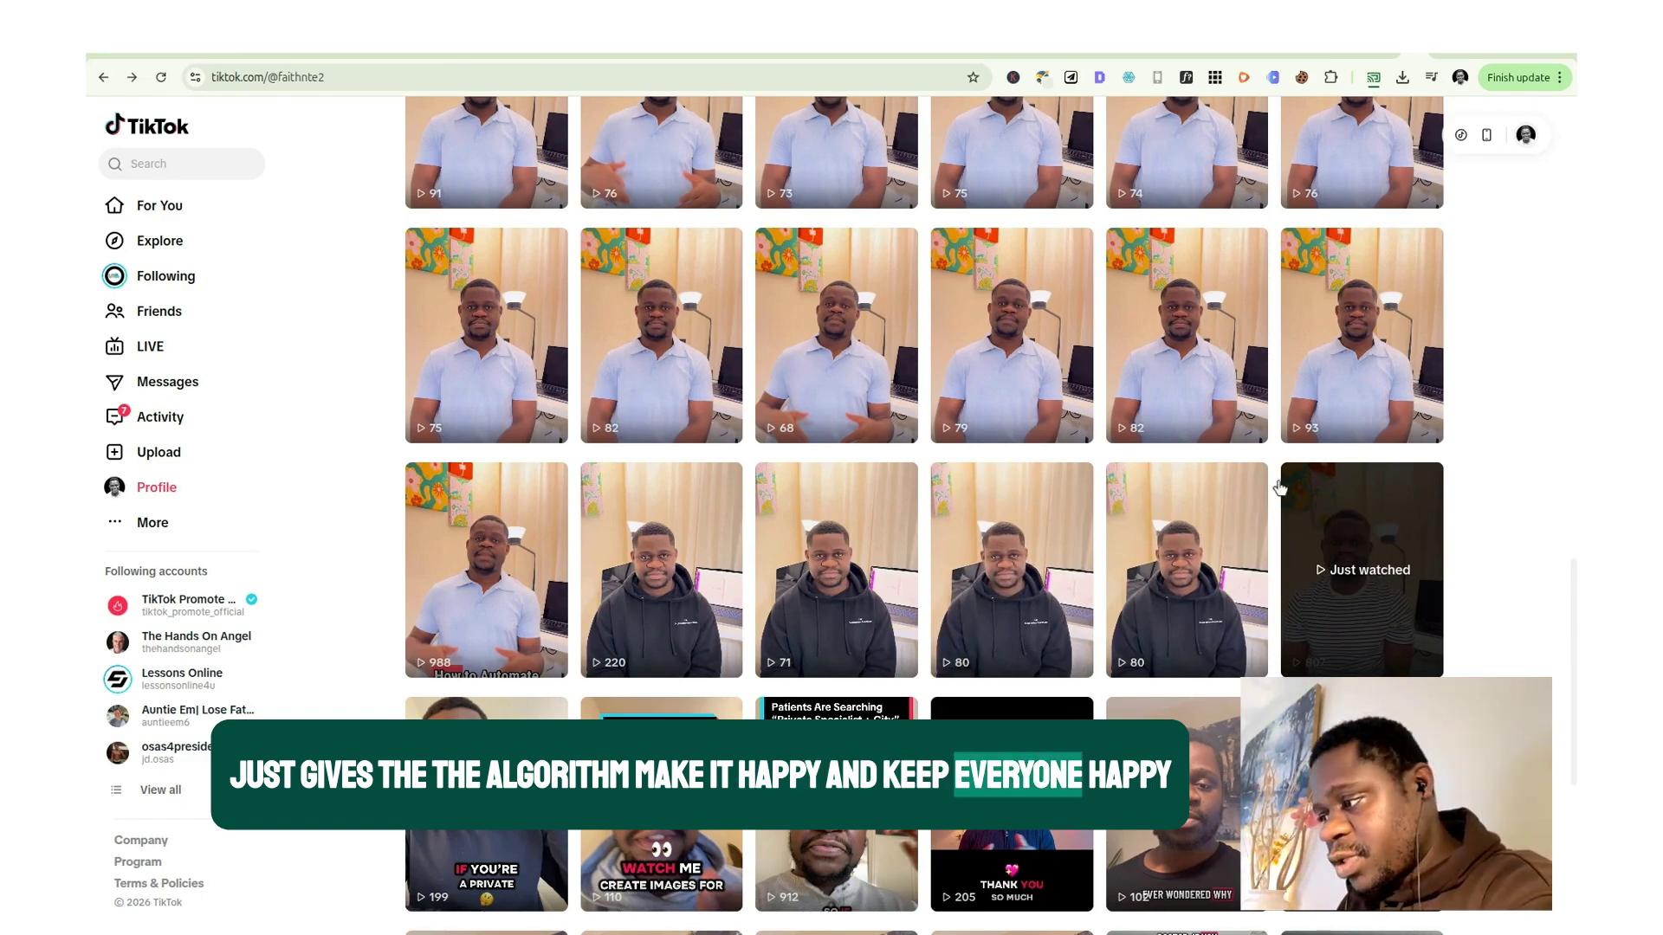
{"action": "scroll", "coordinate": [1038, 485], "scroll_direction": "down", "scroll_amount": 4}
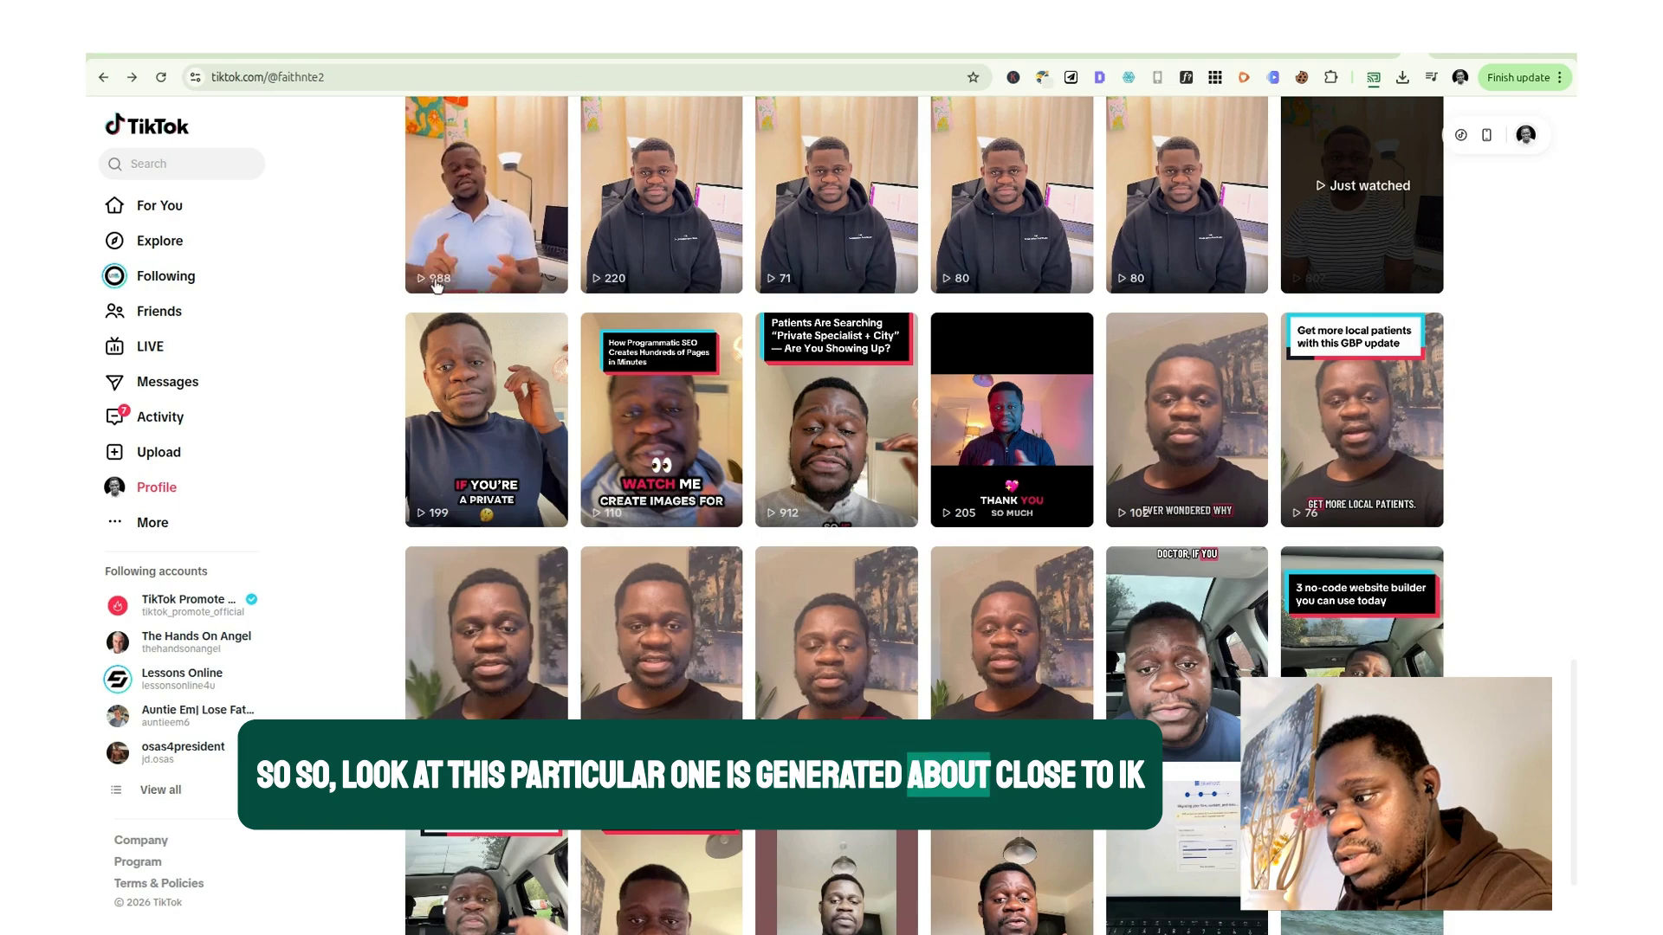
{"action": "scroll", "coordinate": [1331, 442], "scroll_direction": "up", "scroll_amount": 2}
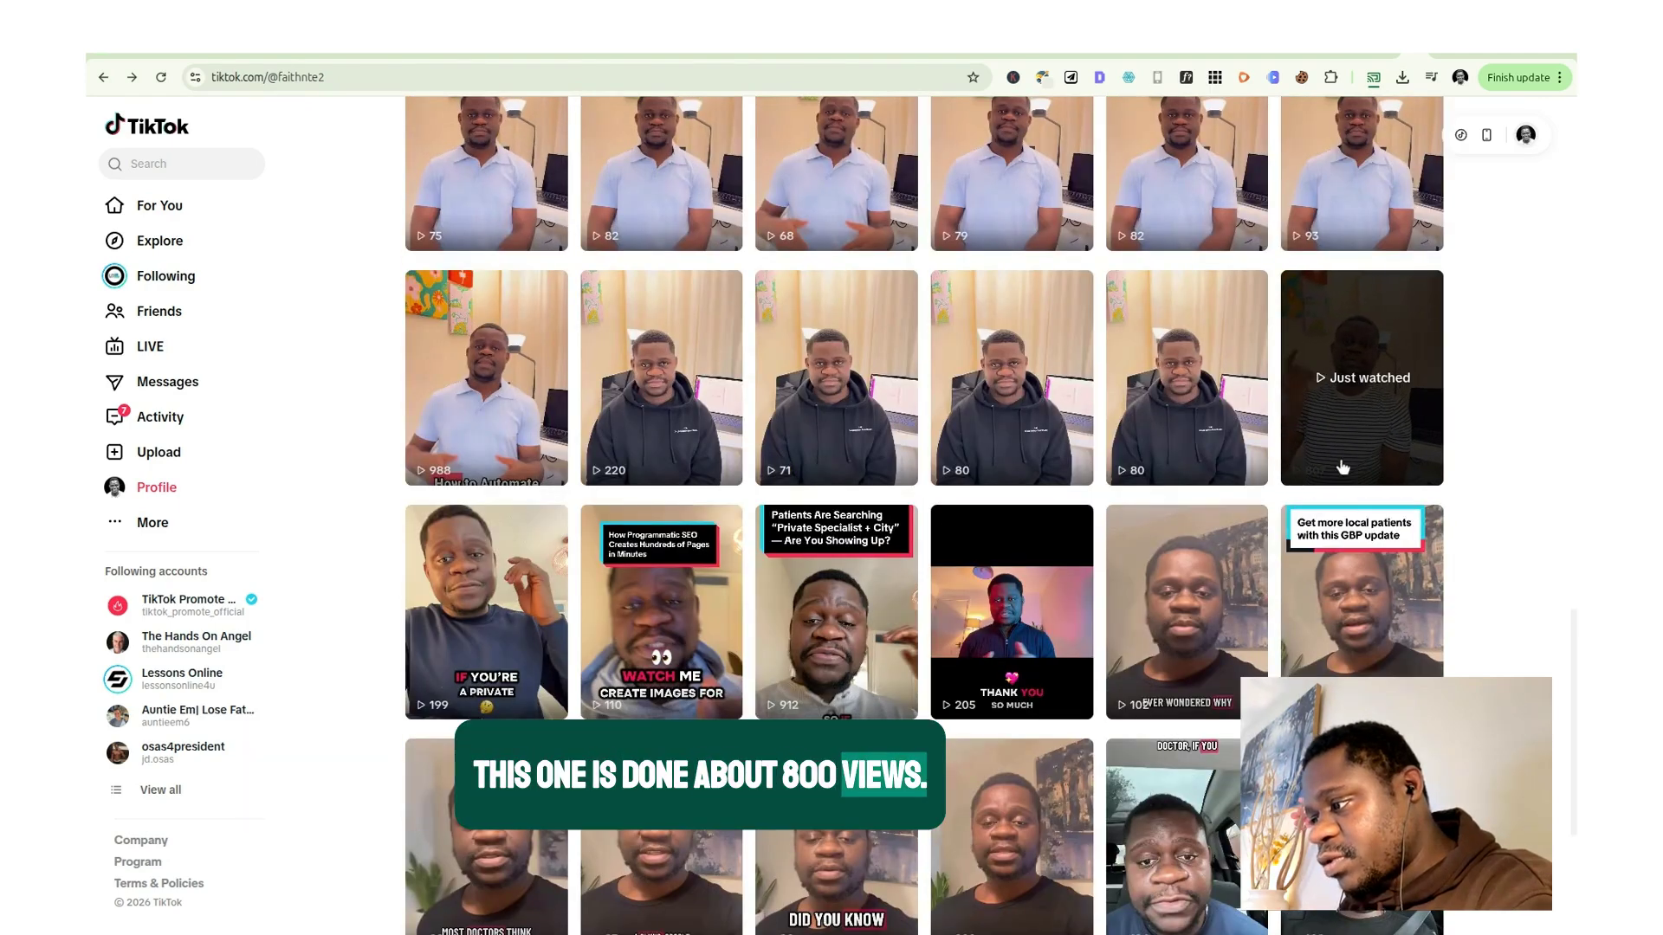
{"action": "scroll", "coordinate": [1191, 366], "scroll_direction": "up", "scroll_amount": 10}
{"action": "scroll", "coordinate": [1191, 366], "scroll_direction": "up", "scroll_amount": 3}
{"action": "scroll", "coordinate": [1245, 407], "scroll_direction": "up", "scroll_amount": 3}
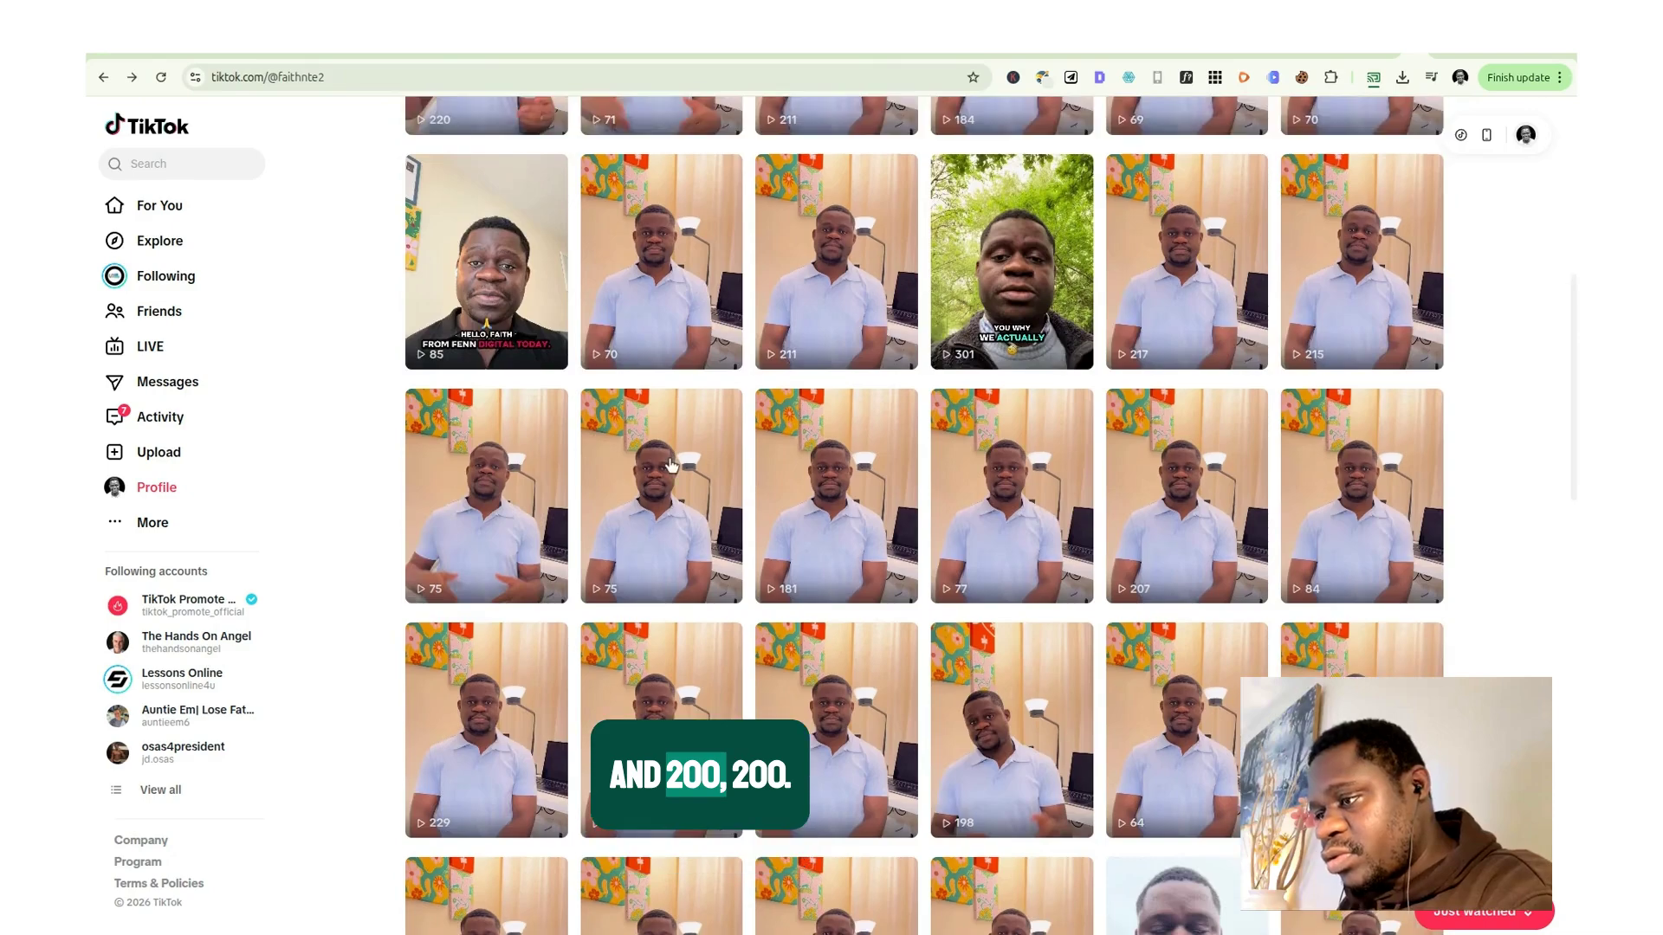
{"action": "scroll", "coordinate": [1245, 406], "scroll_direction": "up", "scroll_amount": 5}
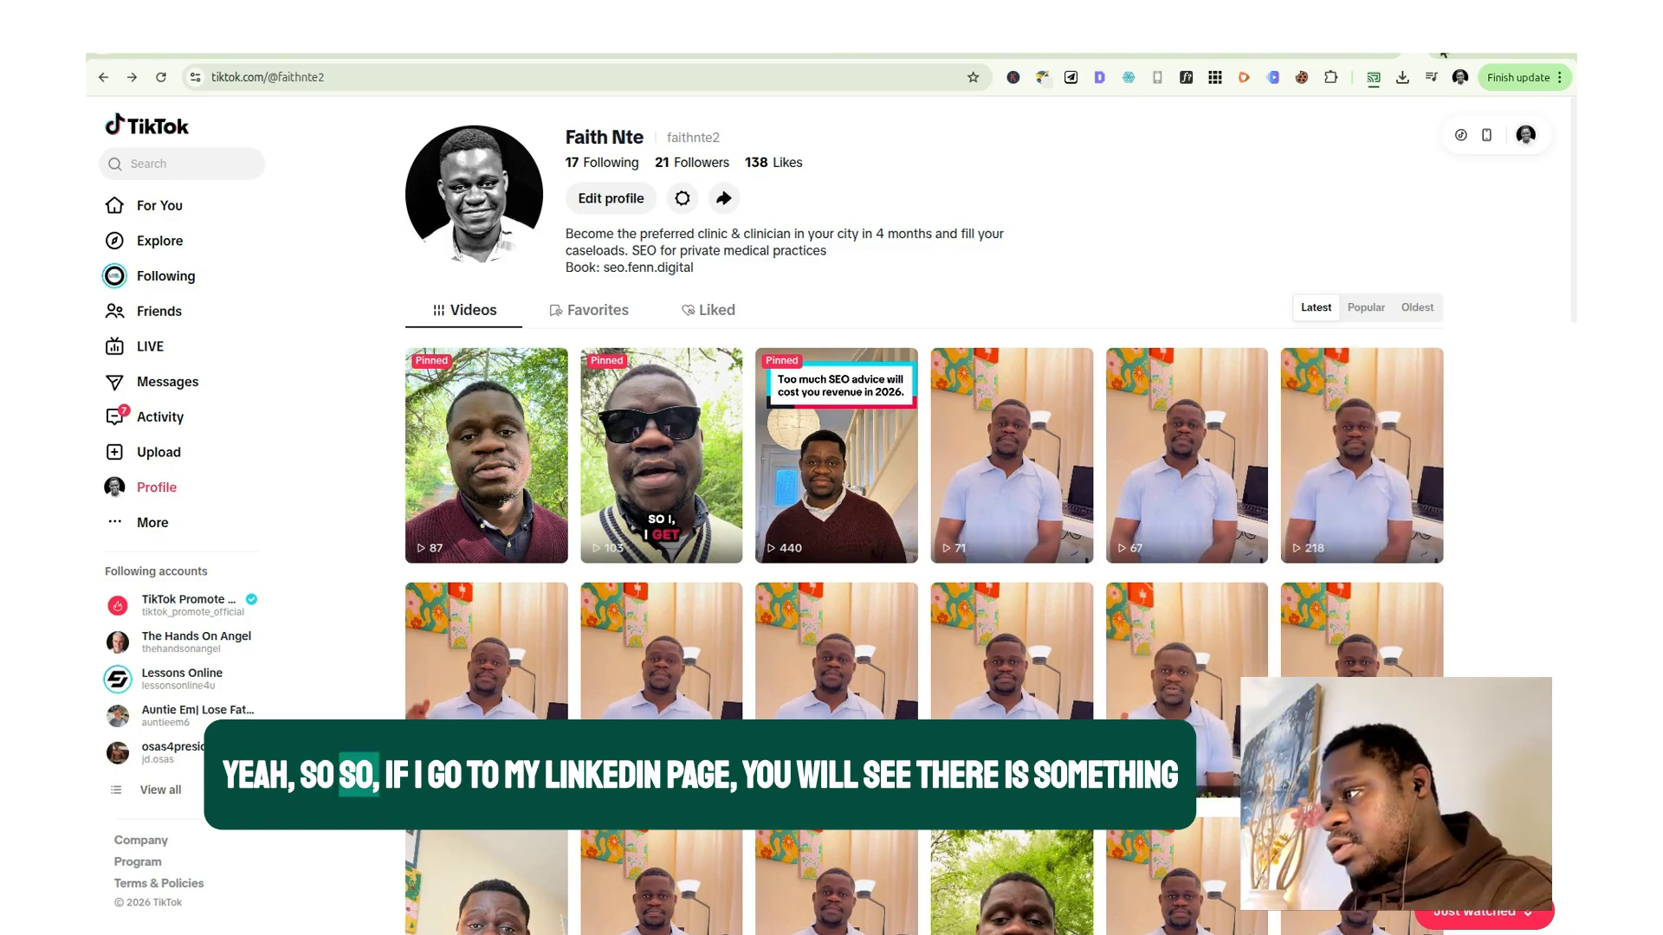
{"action": "left_click", "coordinate": [1464, 53]}
{"action": "type", "text": "linkedin.com"}
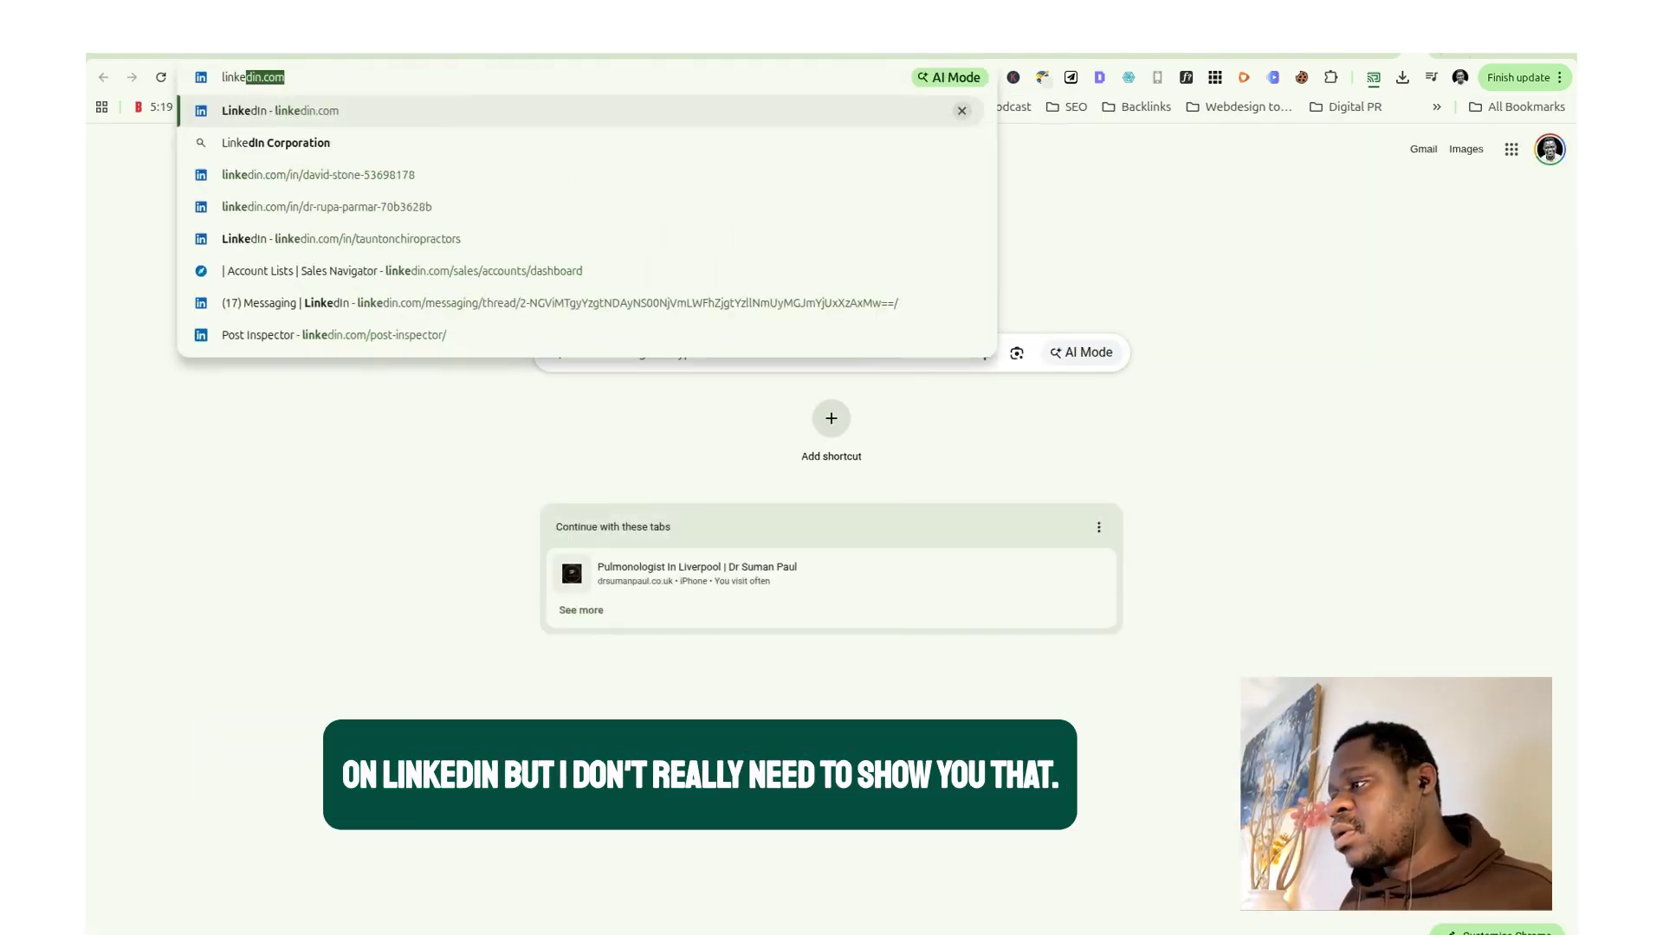
{"action": "left_click", "coordinate": [1429, 54]}
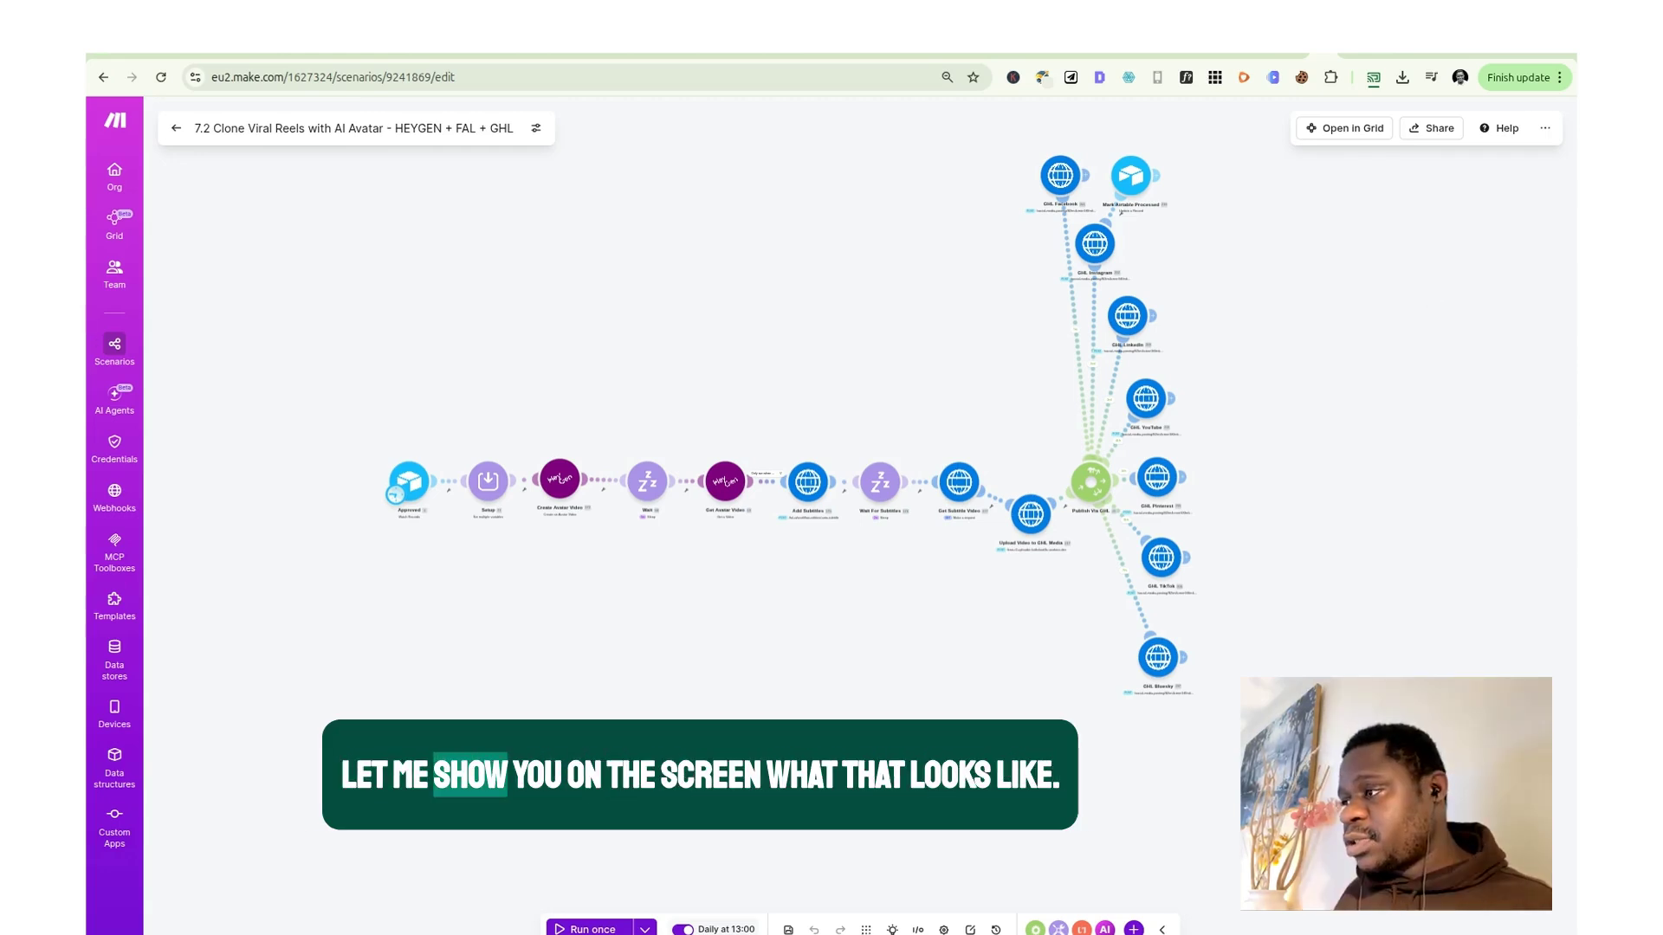
Open HeyGen in a new browser tab and go from the account settings to the API overview with its usage.
{"action": "left_click", "coordinate": [1444, 50]}
{"action": "type", "text": "he"}
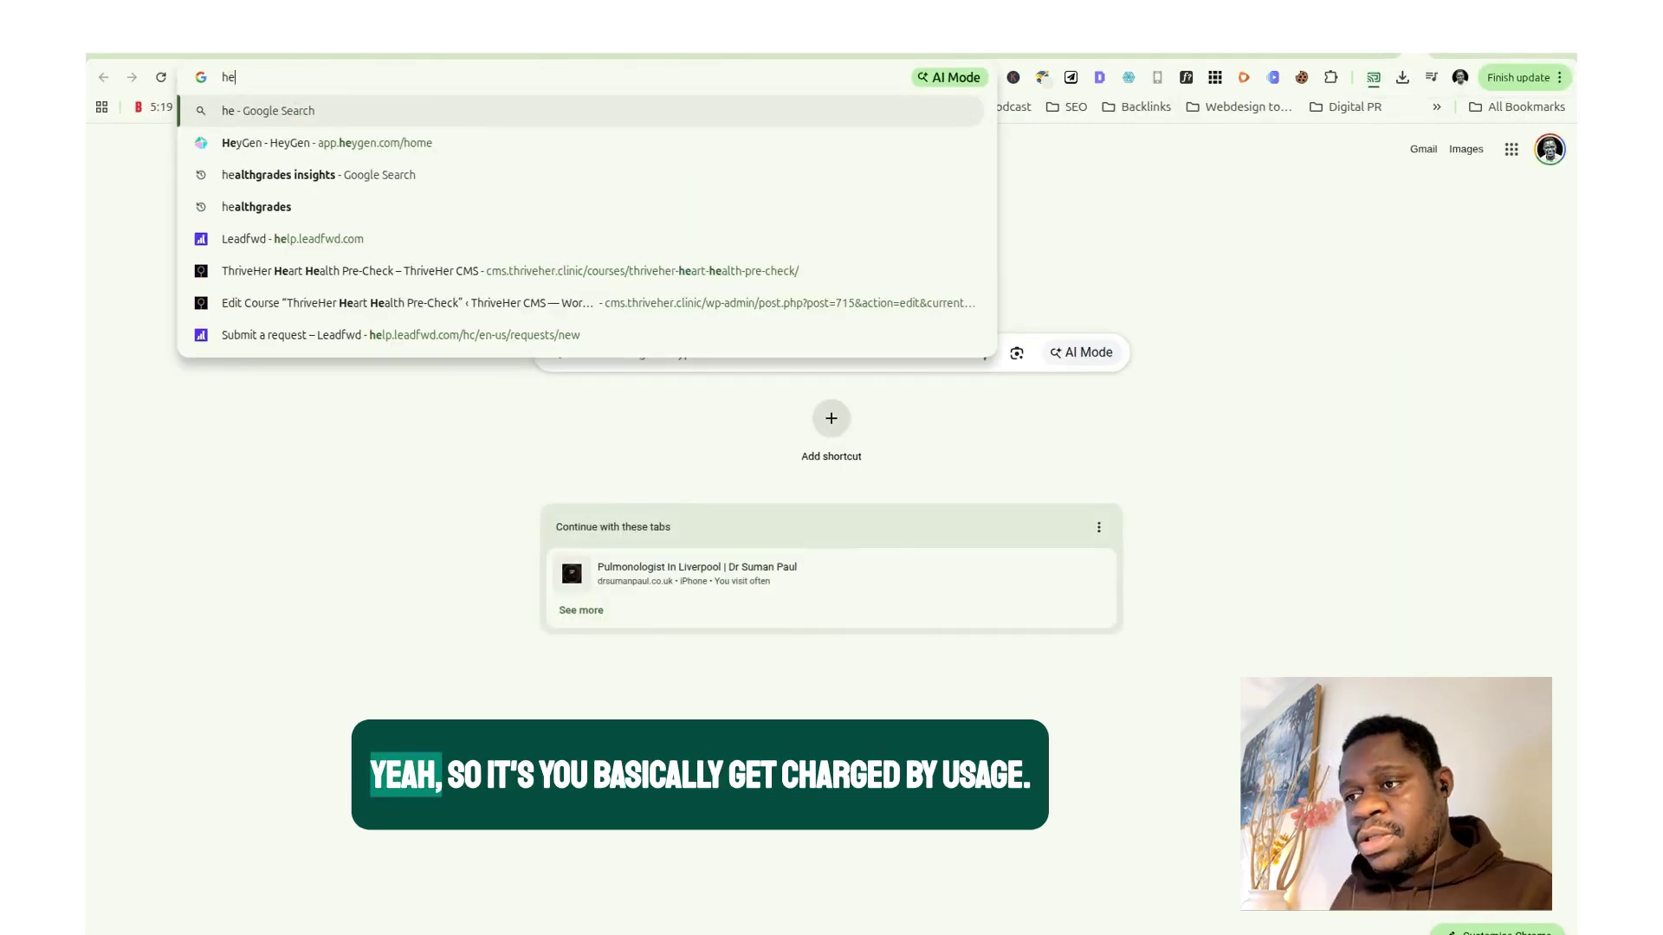
{"action": "left_click", "coordinate": [498, 145]}
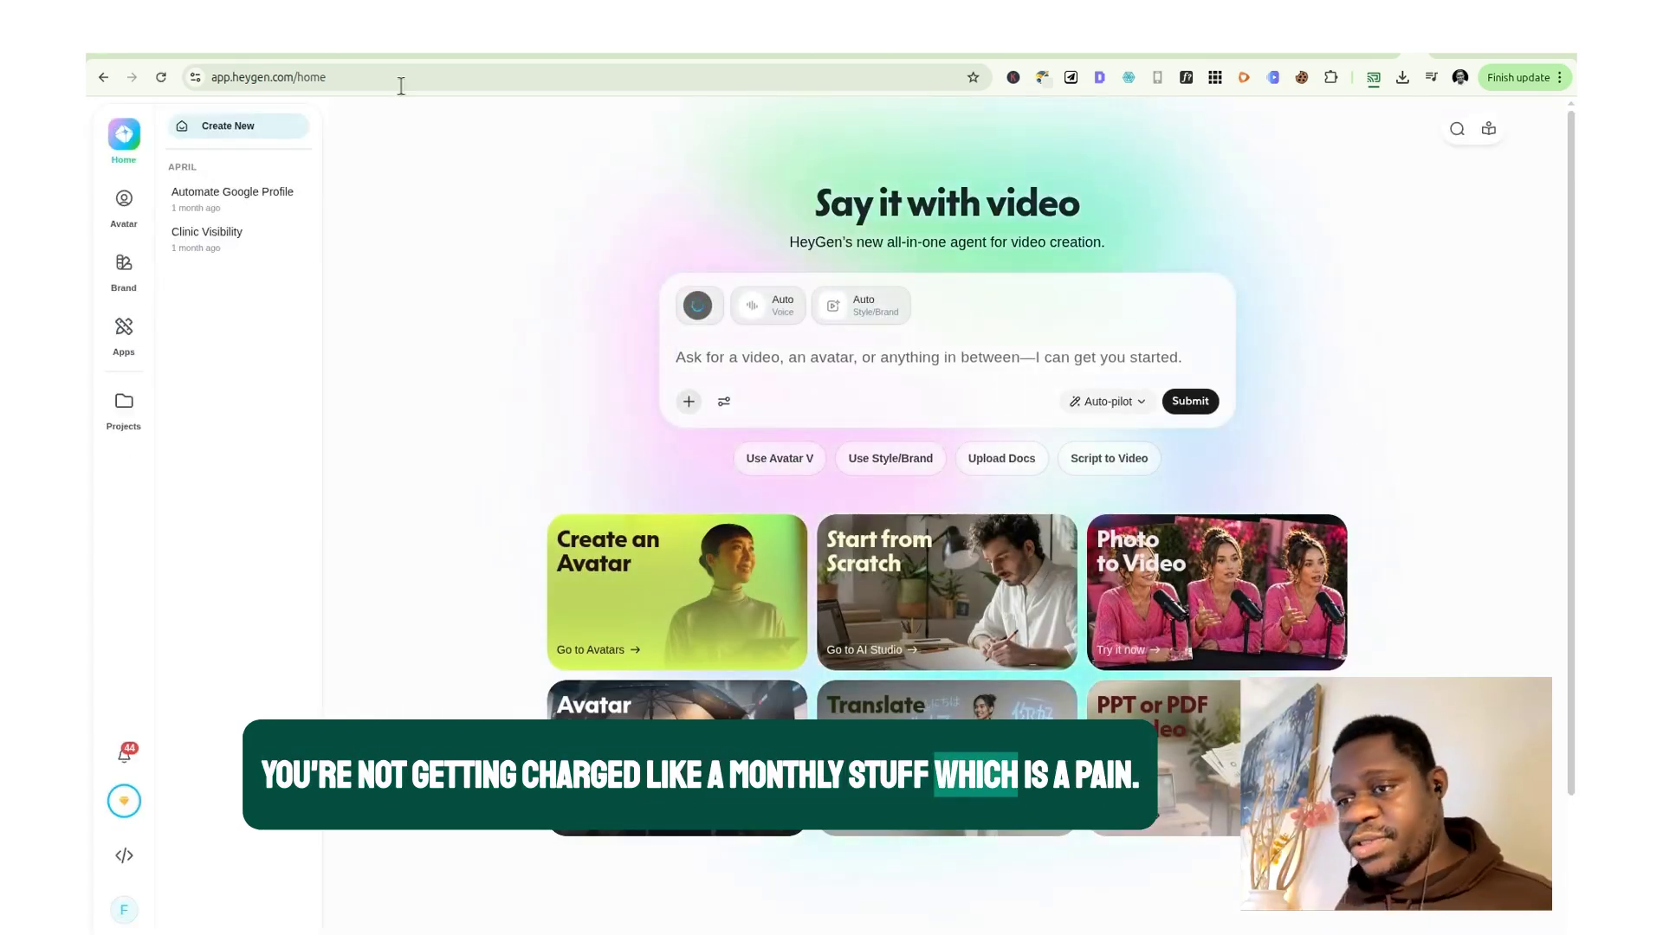
{"action": "left_click", "coordinate": [124, 910]}
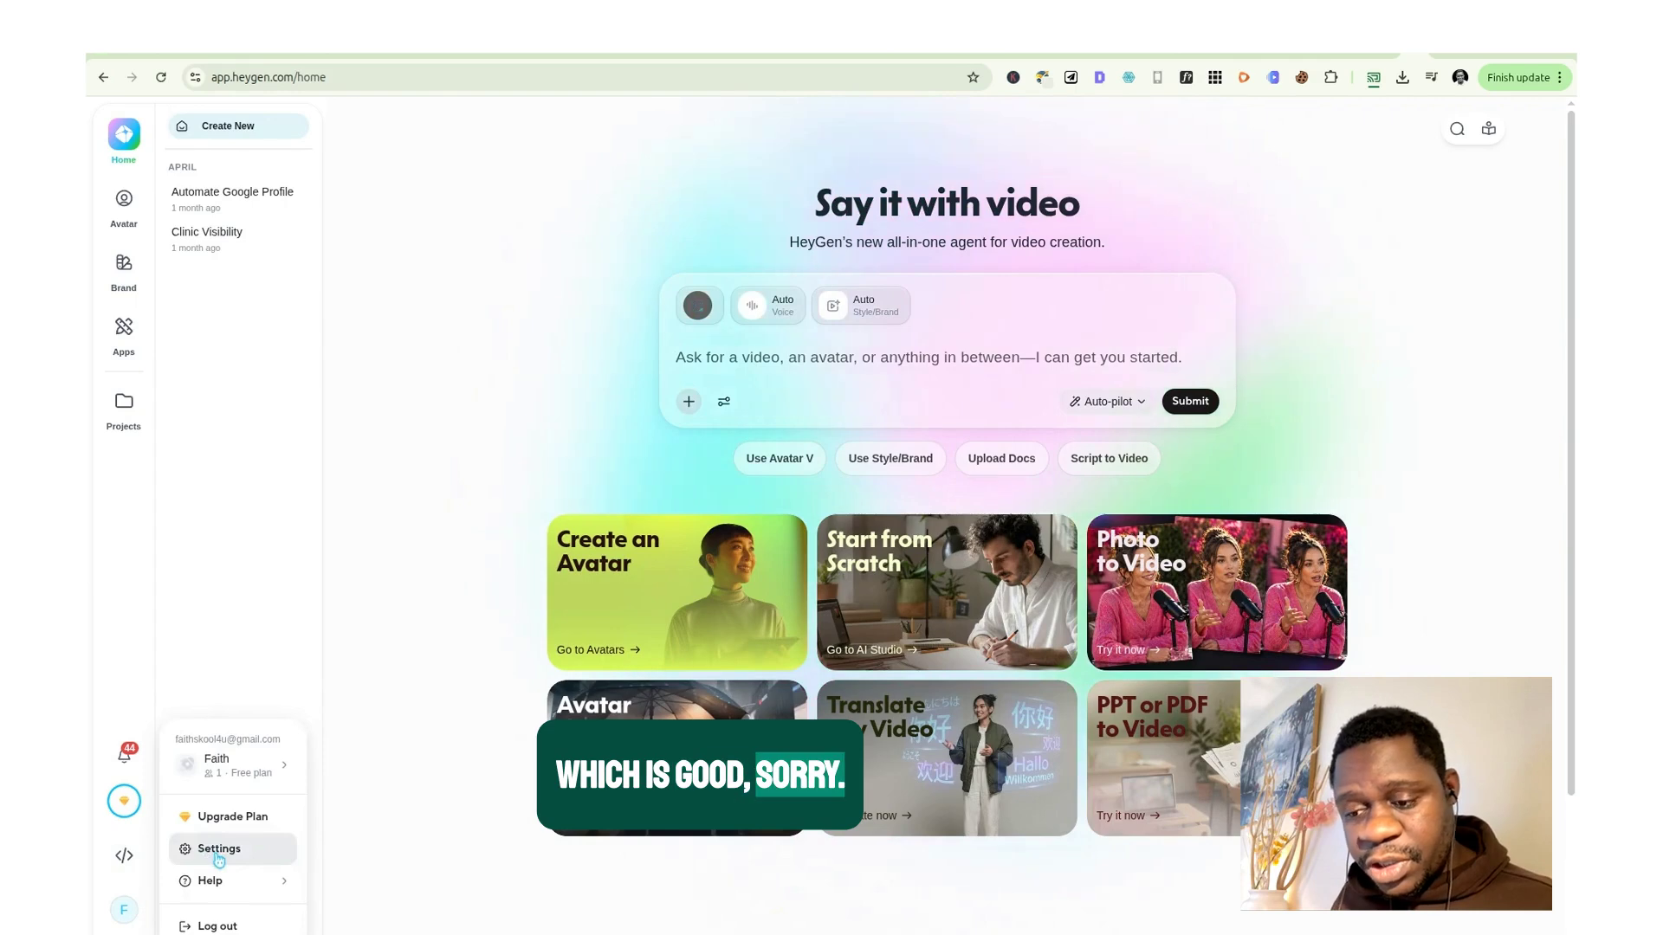
{"action": "left_click", "coordinate": [218, 853]}
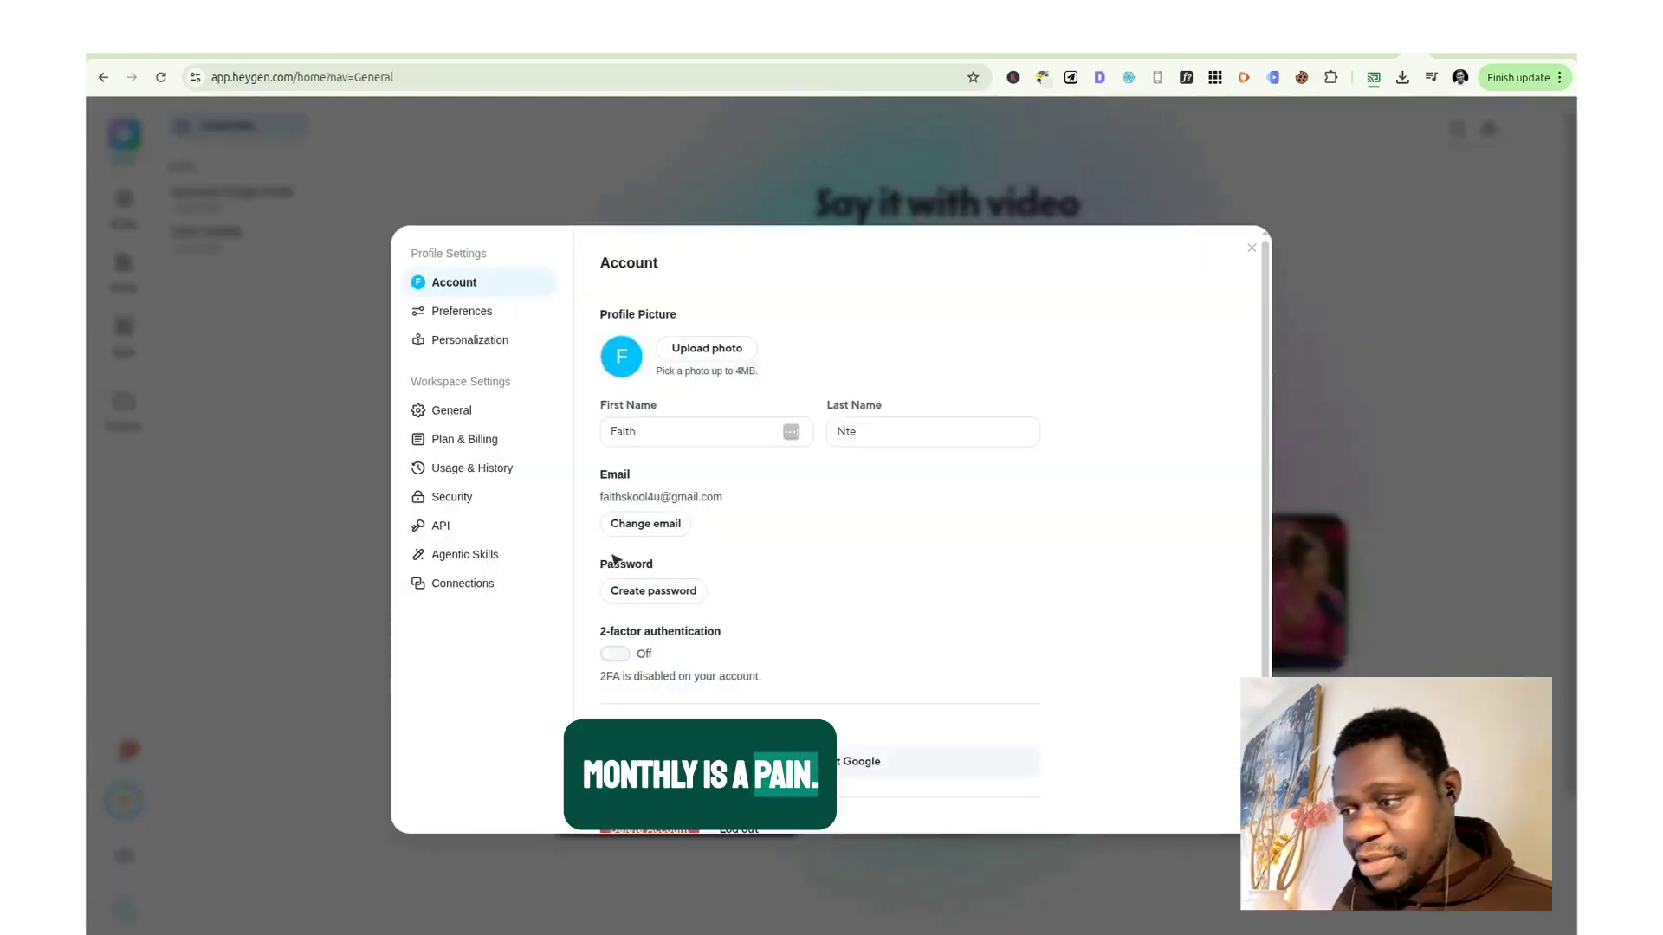
{"action": "left_click", "coordinate": [441, 525]}
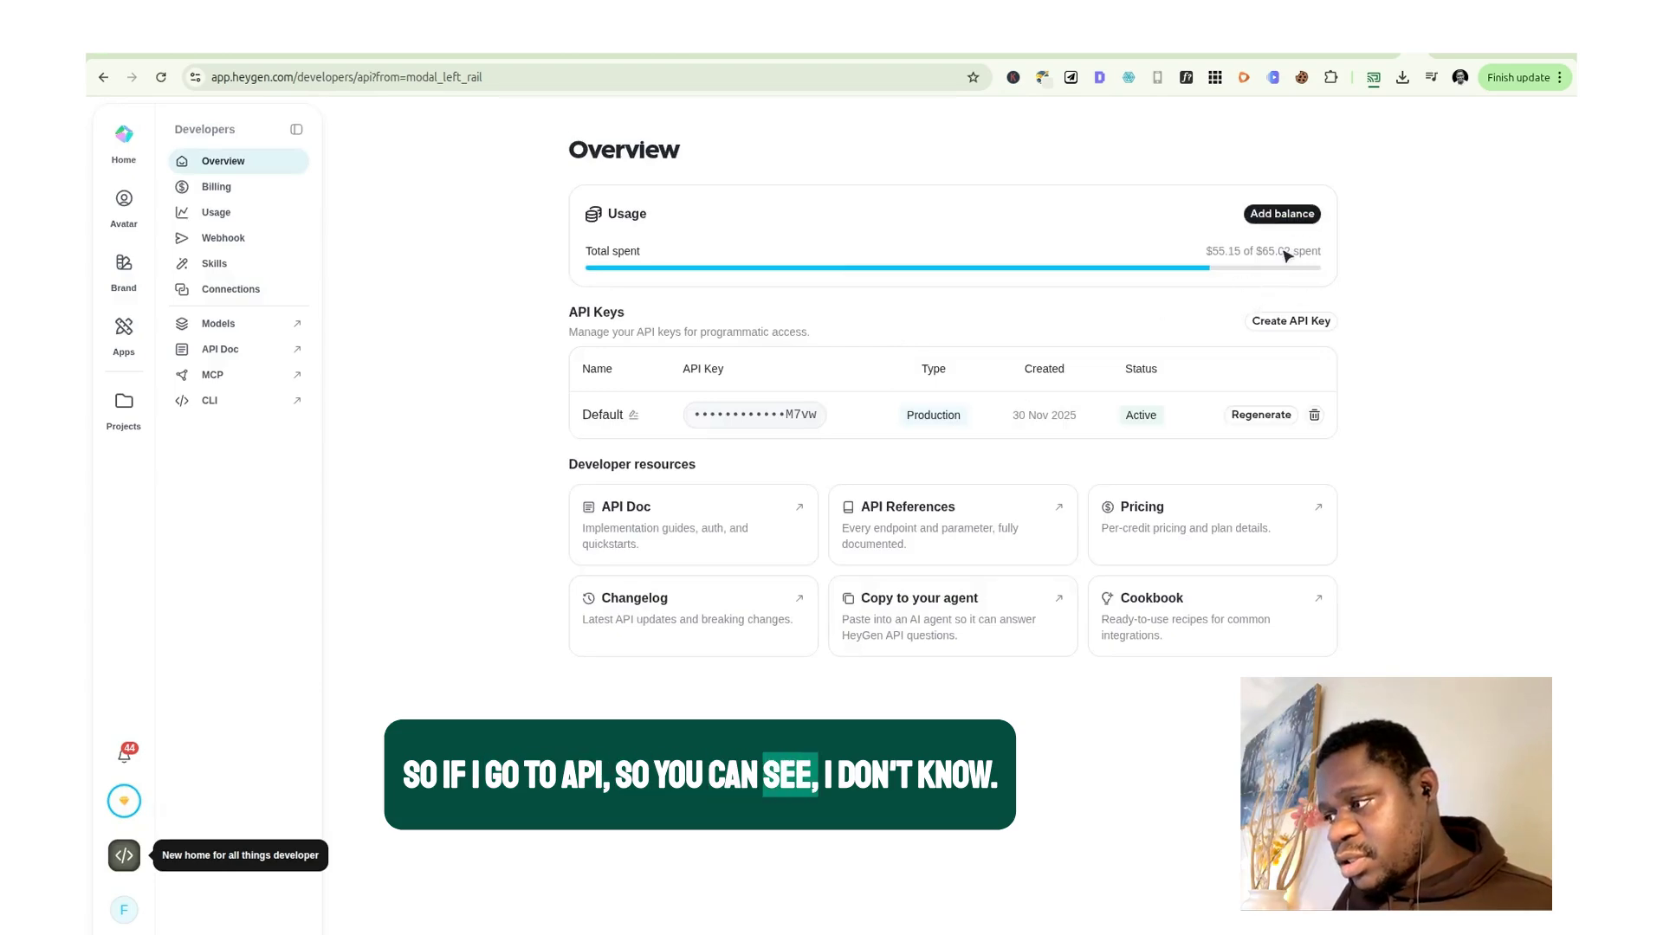
Open the page for adding API balance and review the current balance, auto-reload setting and top-up amounts.
{"action": "left_click", "coordinate": [1147, 515]}
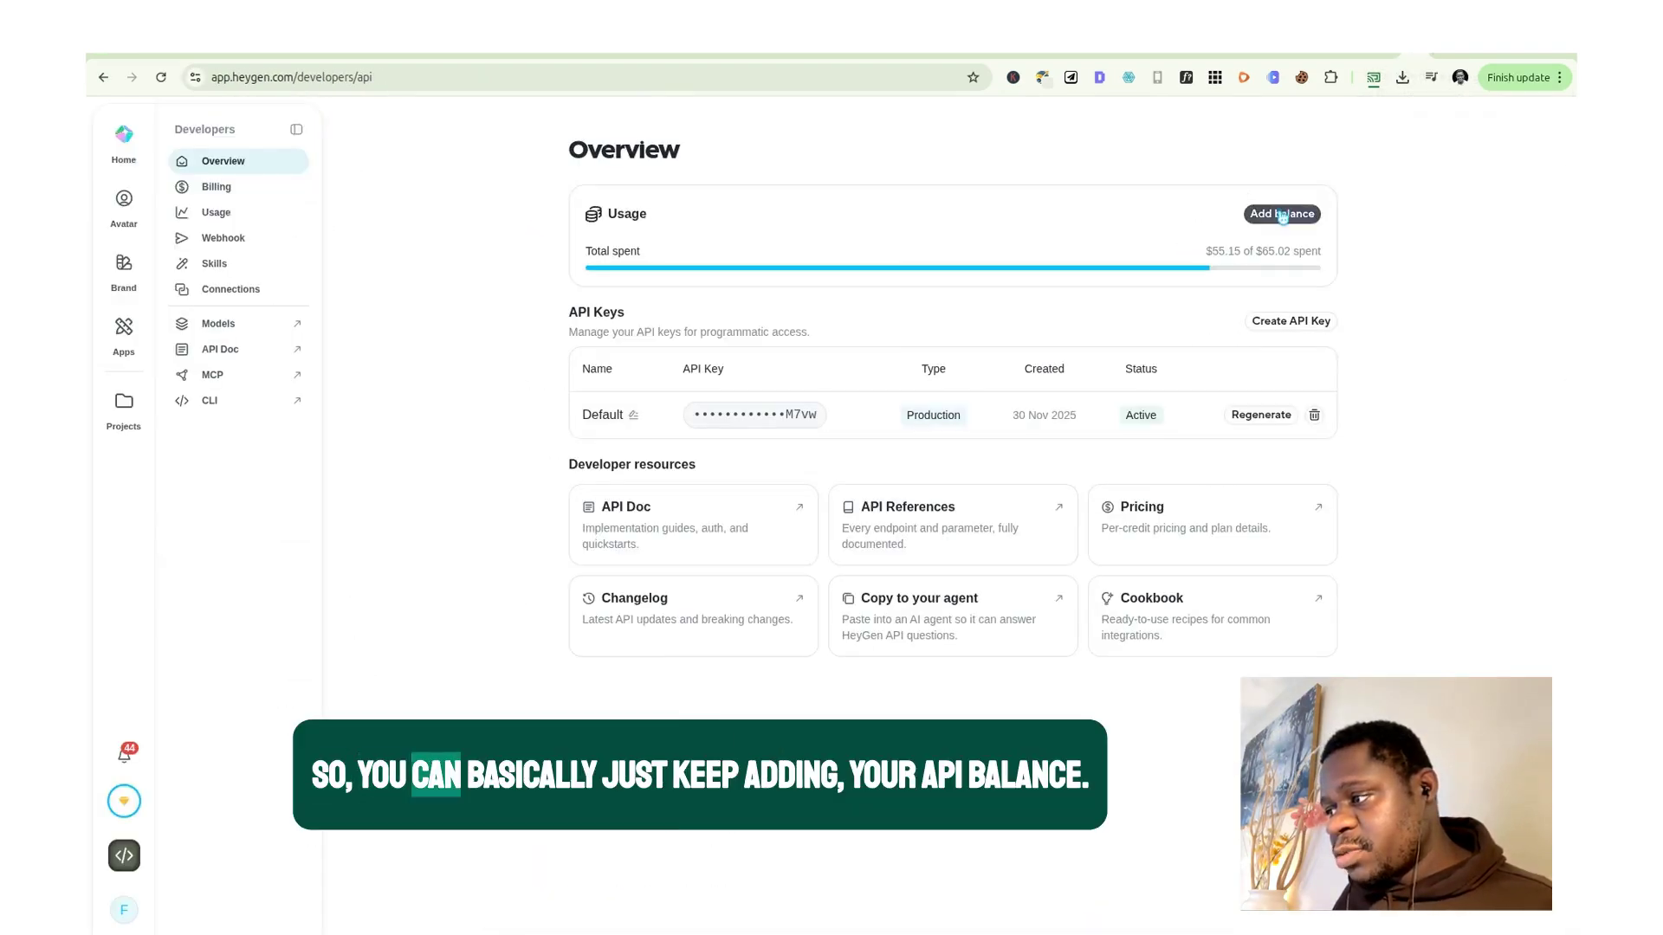
{"action": "left_click", "coordinate": [1283, 214]}
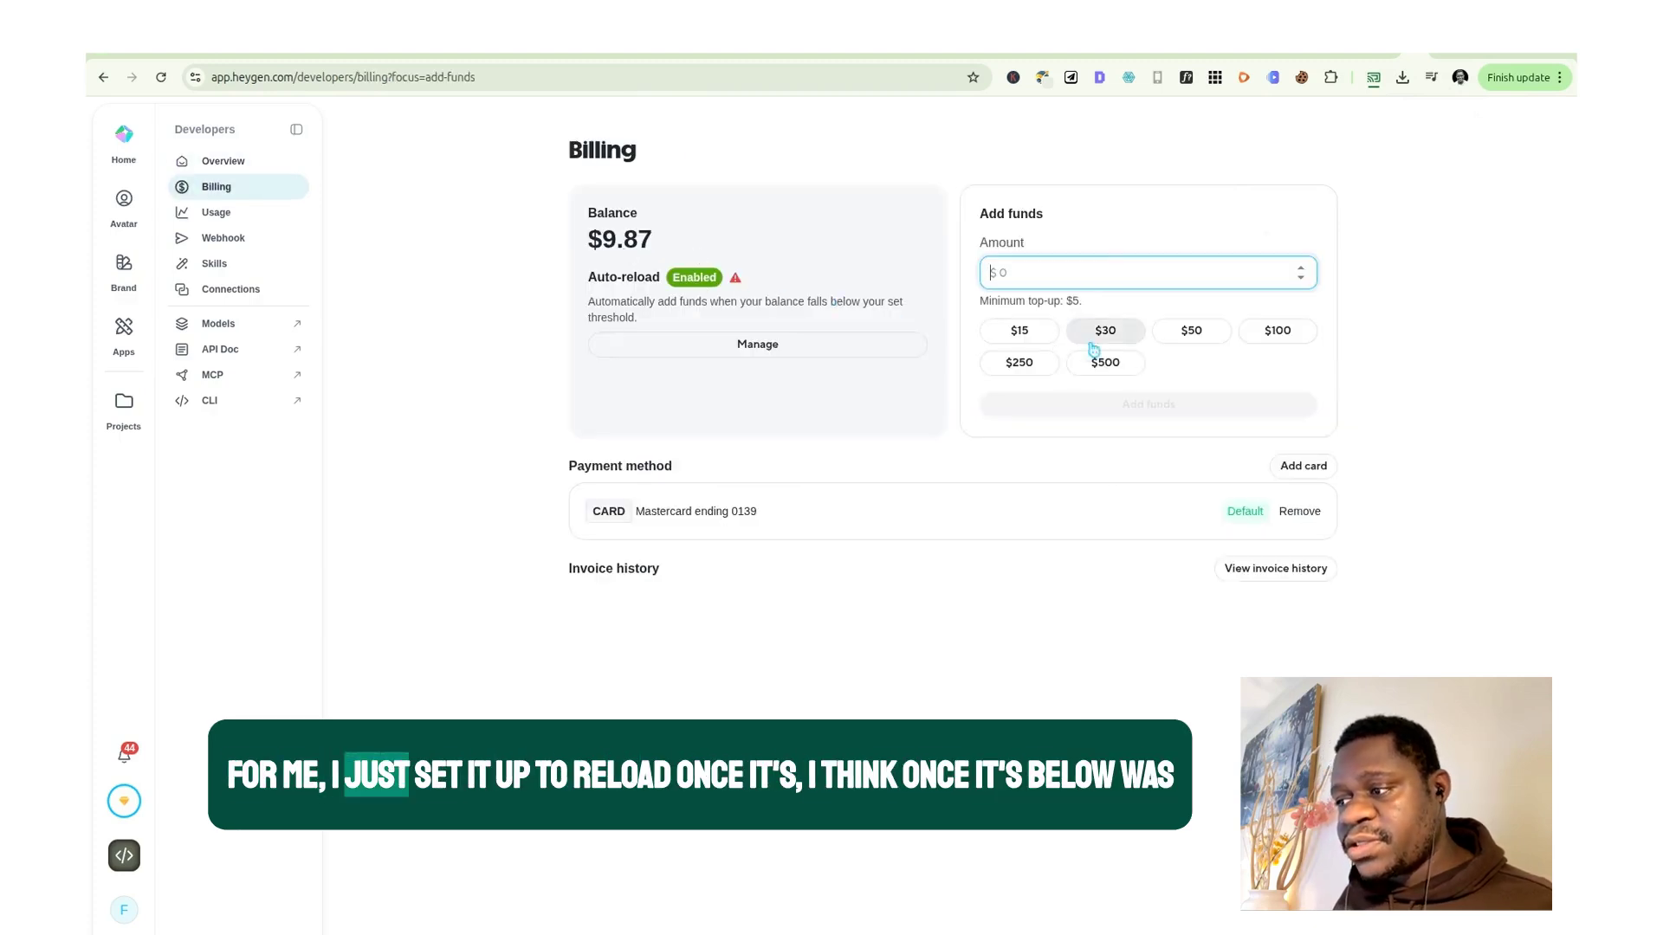
{"action": "mouse_move", "coordinate": [743, 275]}
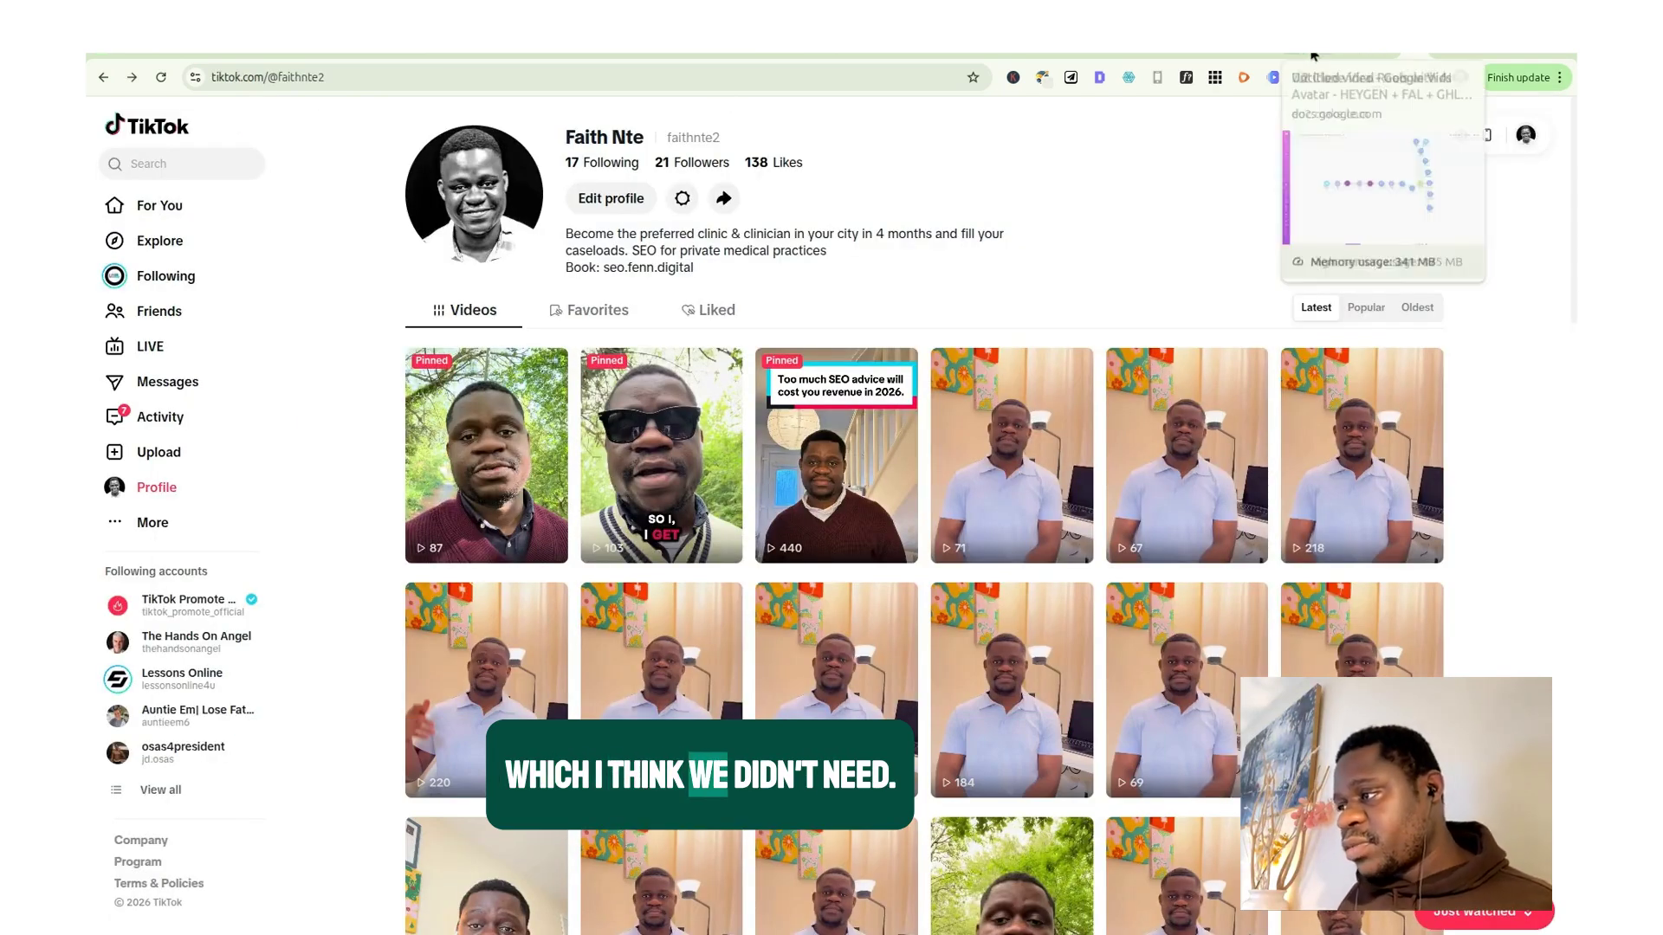
Return to the 7.2 scenario in Make and view the whole flow with its GHL publishing branches.
{"action": "left_click", "coordinate": [1318, 56]}
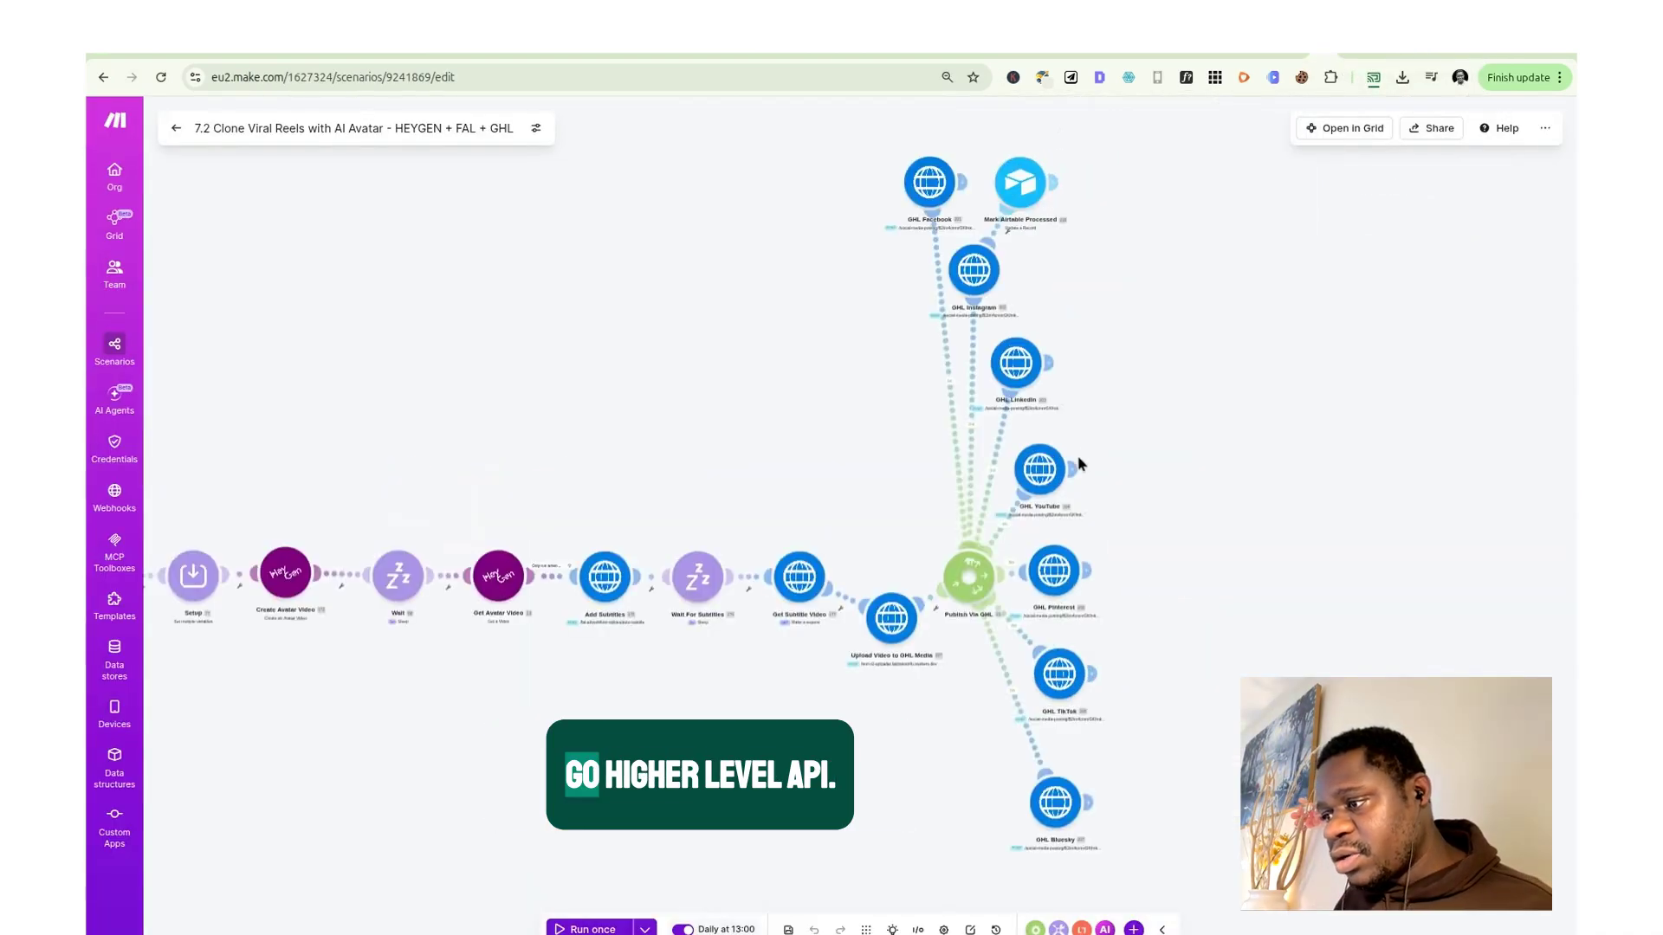
{"action": "scroll", "coordinate": [1095, 388], "scroll_direction": "down", "scroll_amount": 2}
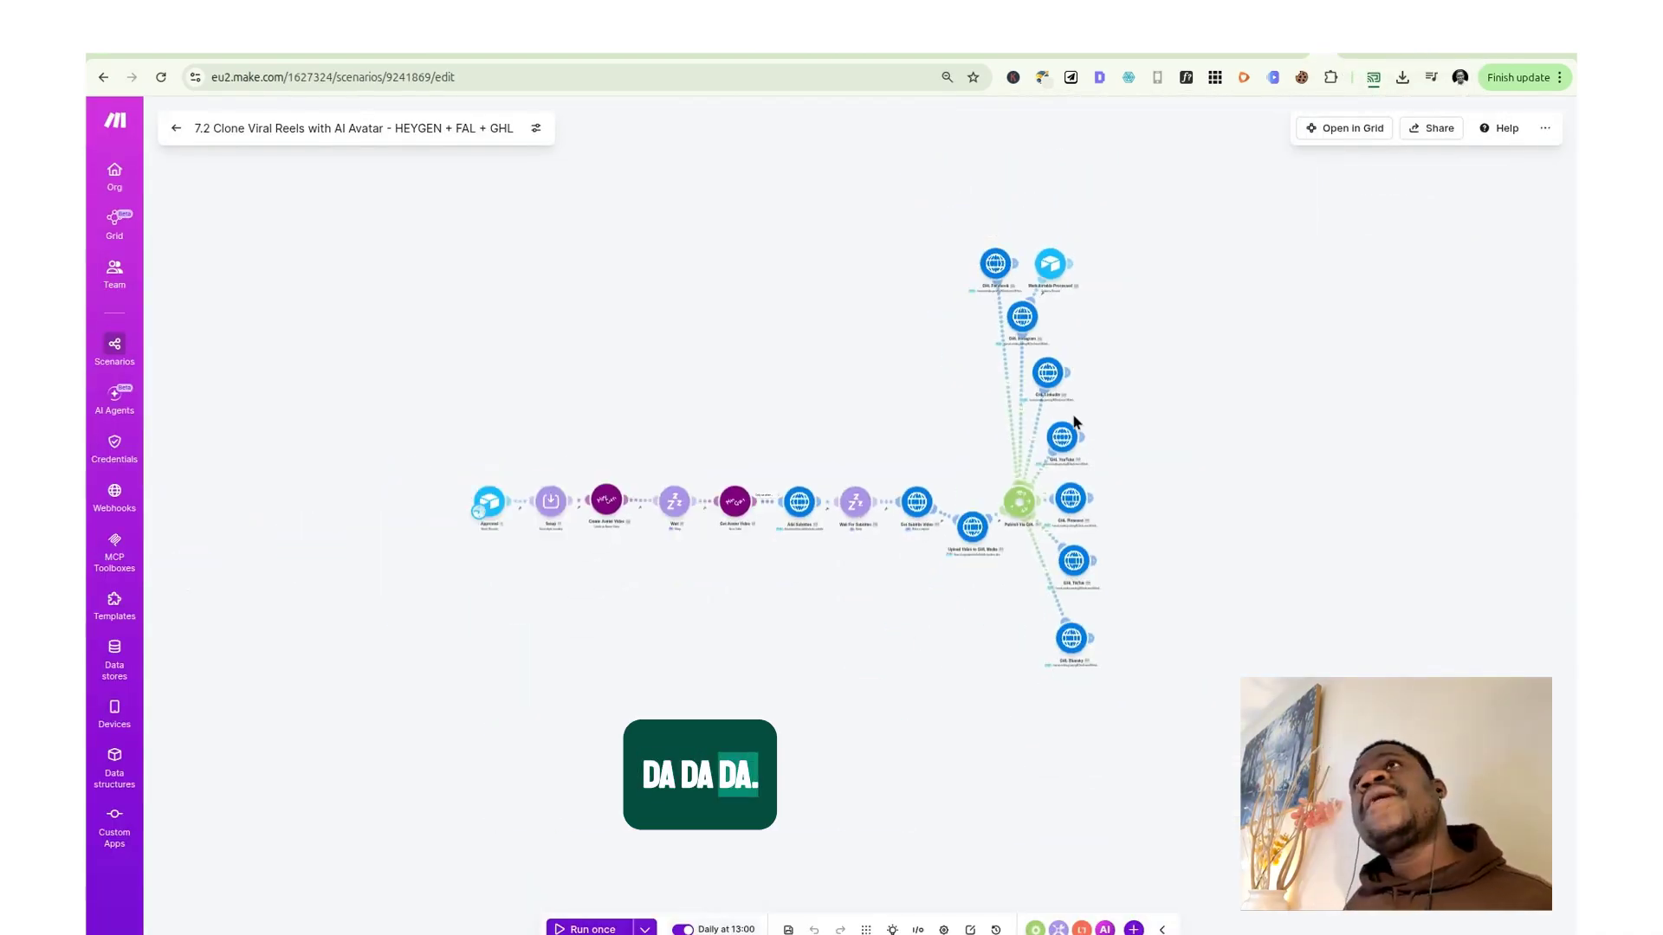